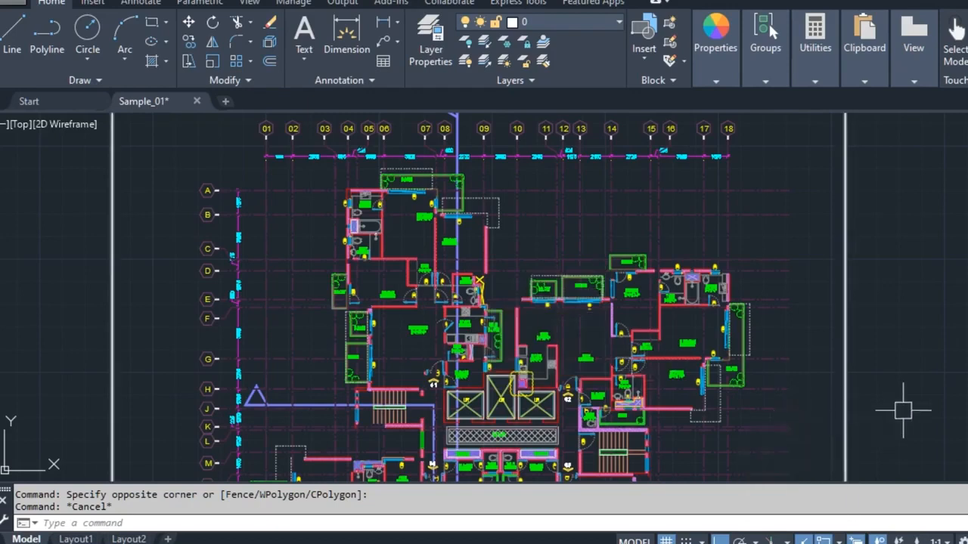
Step: Drag a window selection over the empty area beside the floor plan
middle_drag(907, 428, 886, 386)
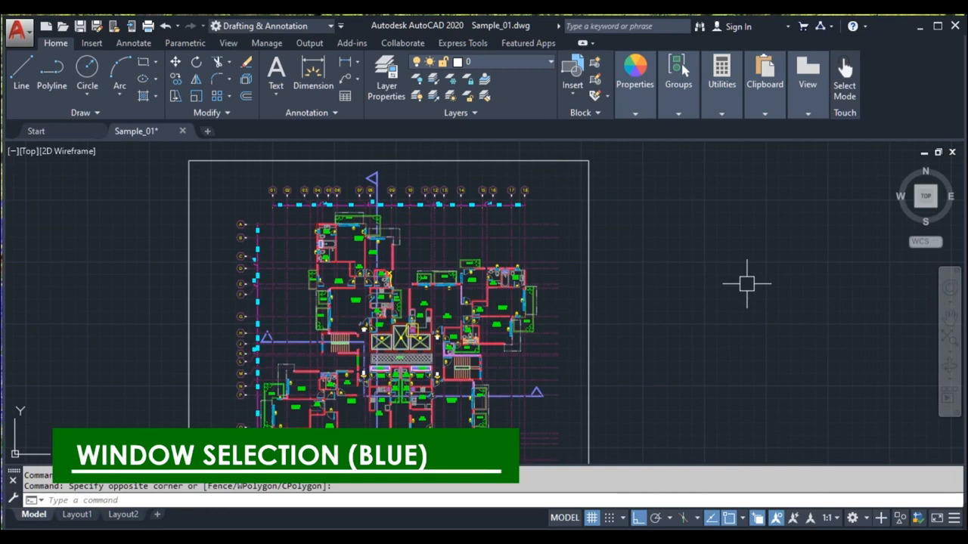
scroll(674, 272, up, 2)
click(586, 200)
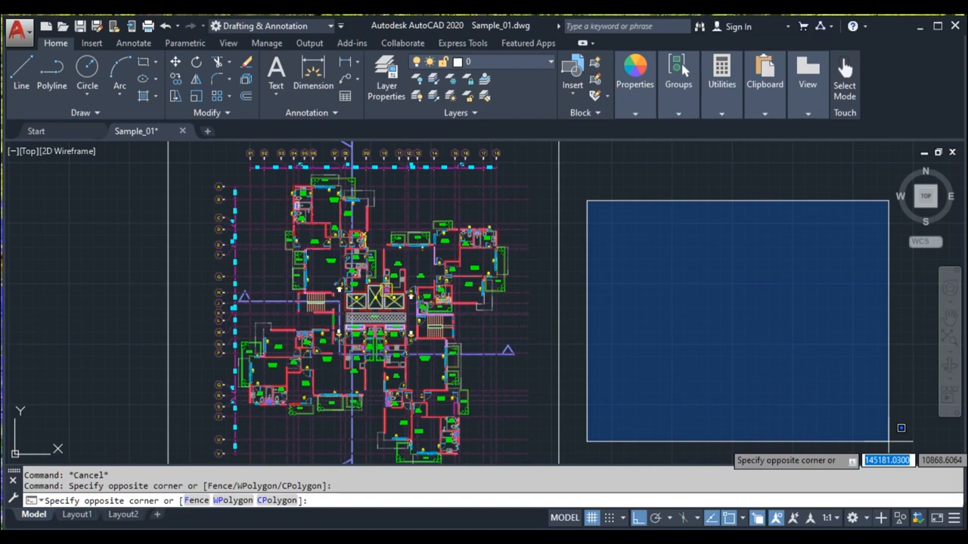
click(899, 431)
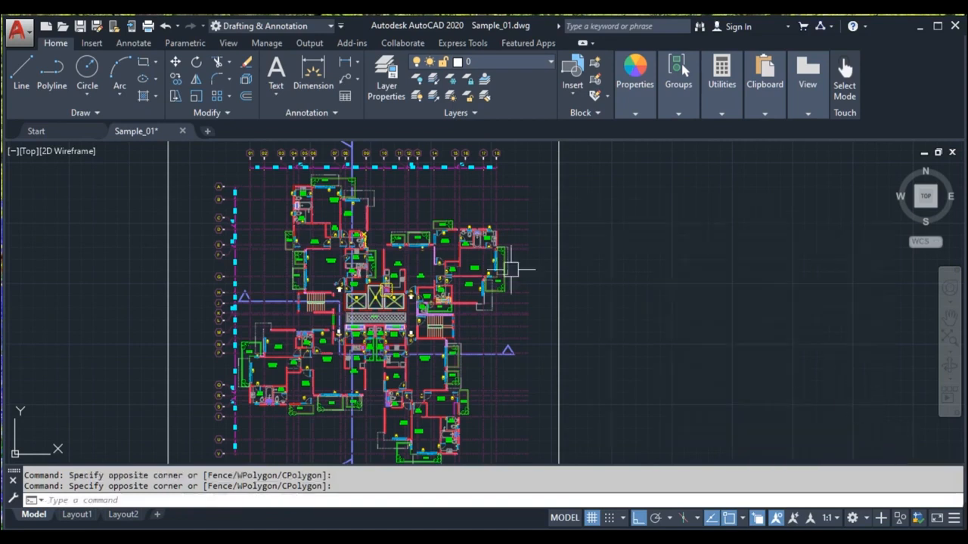
Step: Window-select the upper-left apartment unit of the floor plan, inspect it, and clear the selection
scroll(231, 171, up, 4)
scroll(344, 208, up, 2)
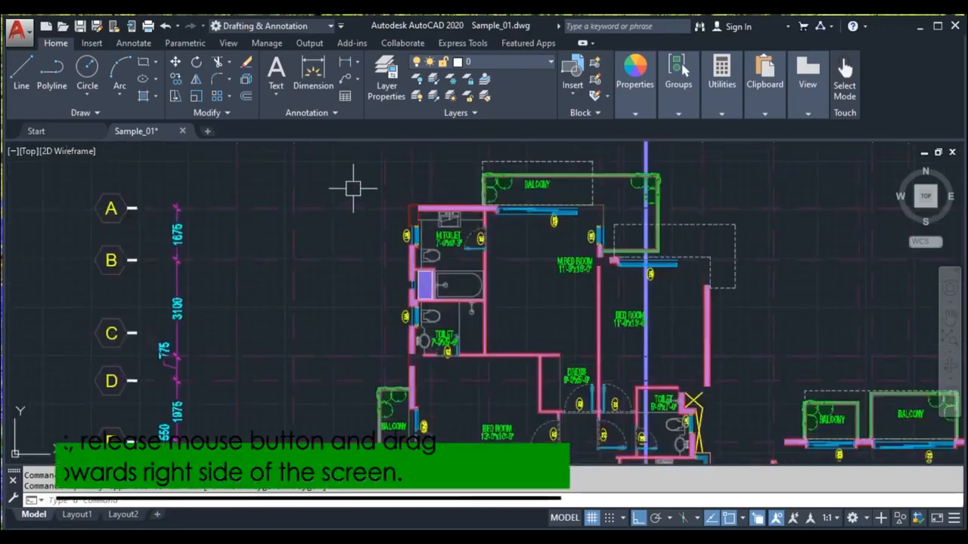
click(352, 188)
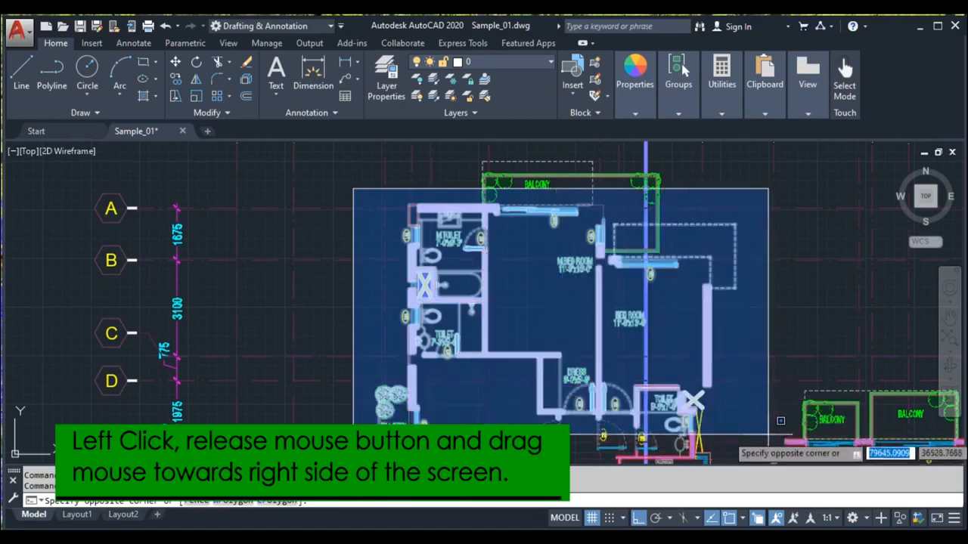
scroll(779, 425, down, 4)
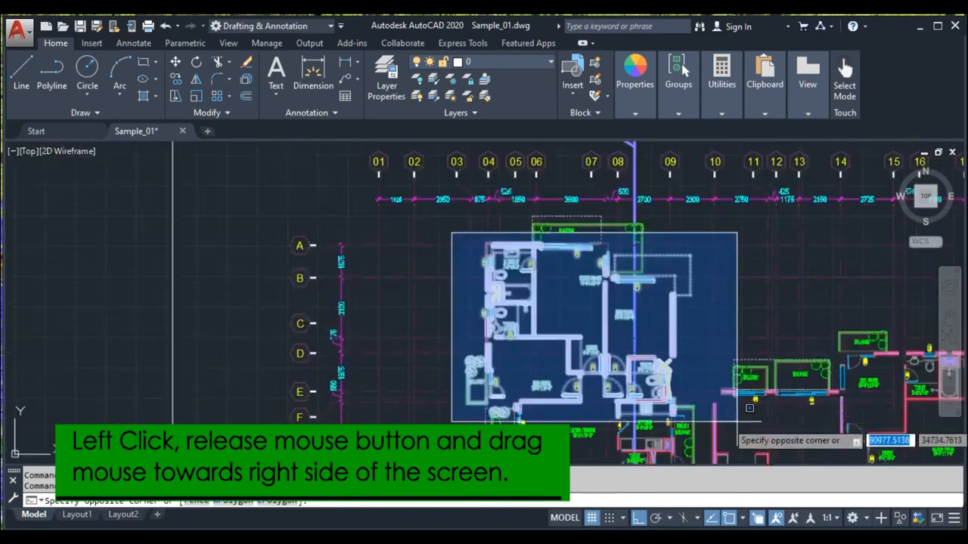
click(749, 408)
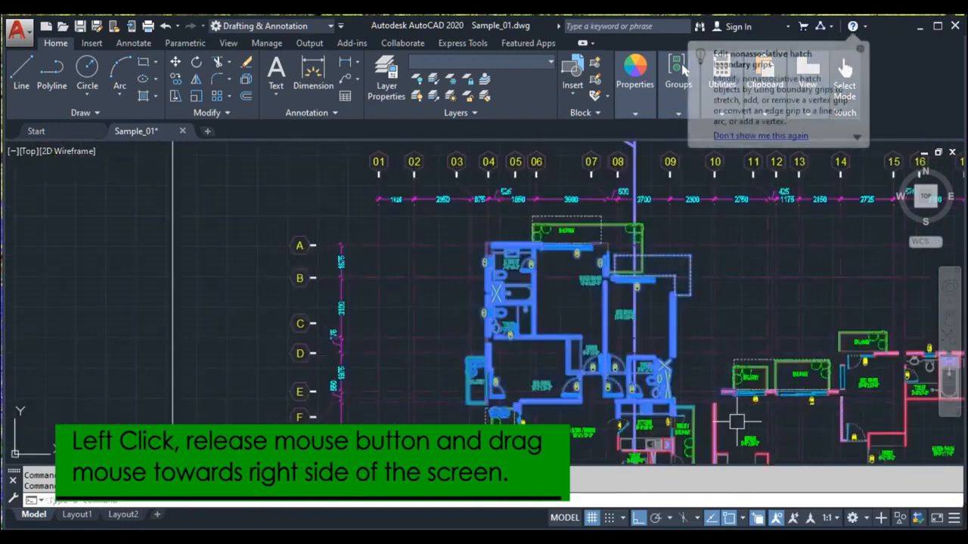
scroll(529, 250, up, 2)
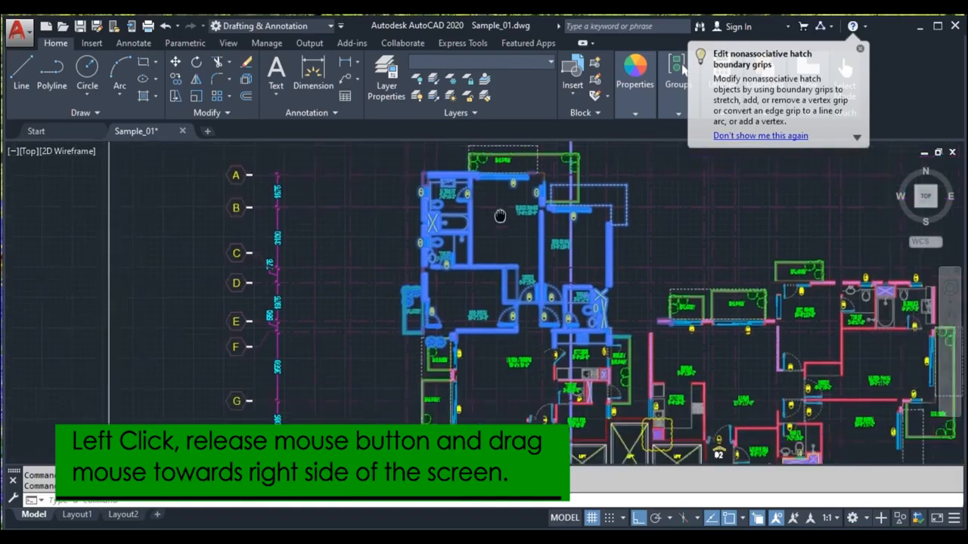
scroll(495, 258, down, 5)
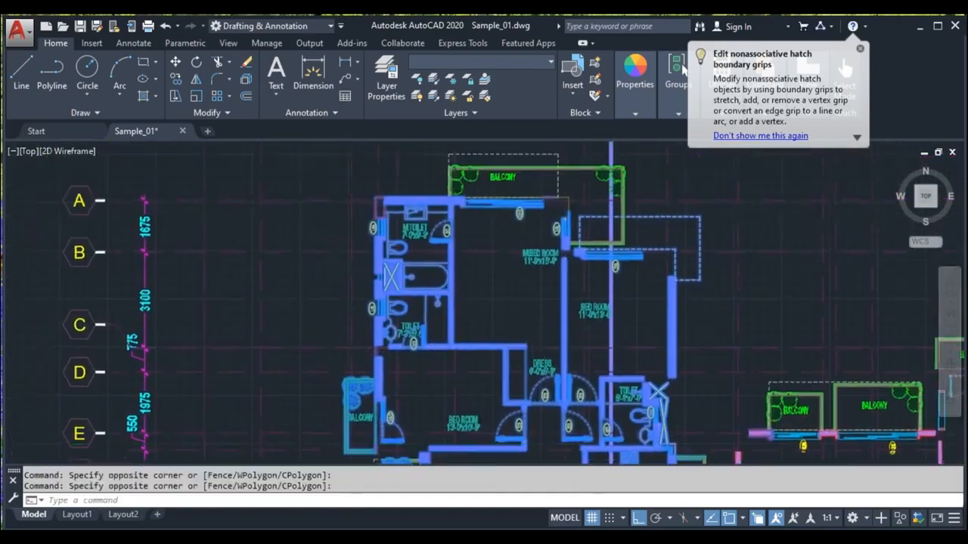
scroll(495, 286, up, 2)
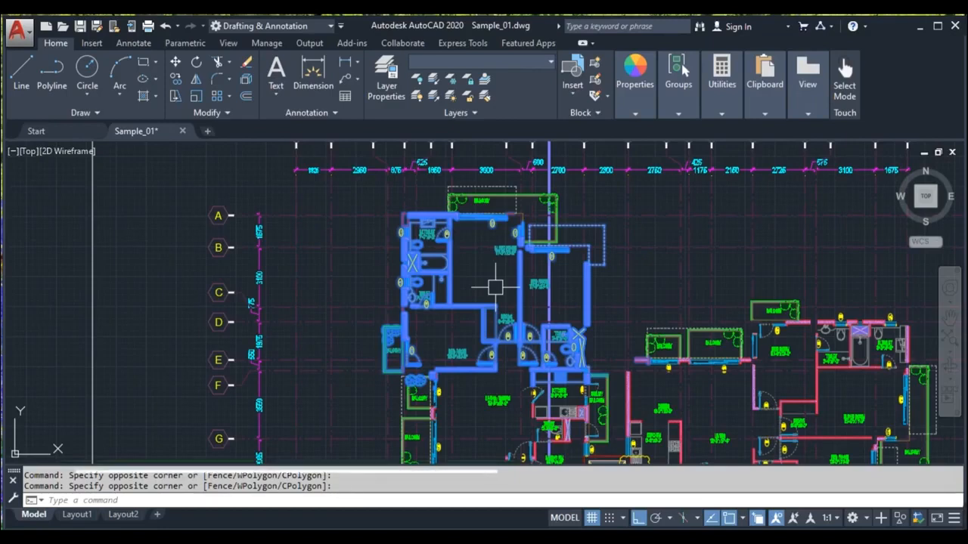
key(Escape)
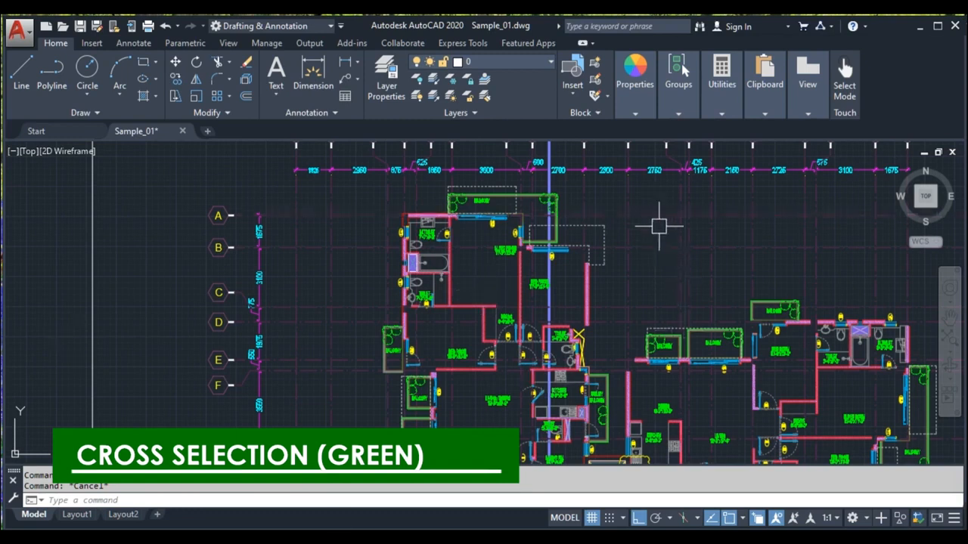
Step: Draw a rectangle in the empty area to the right of the floor plan
click(657, 203)
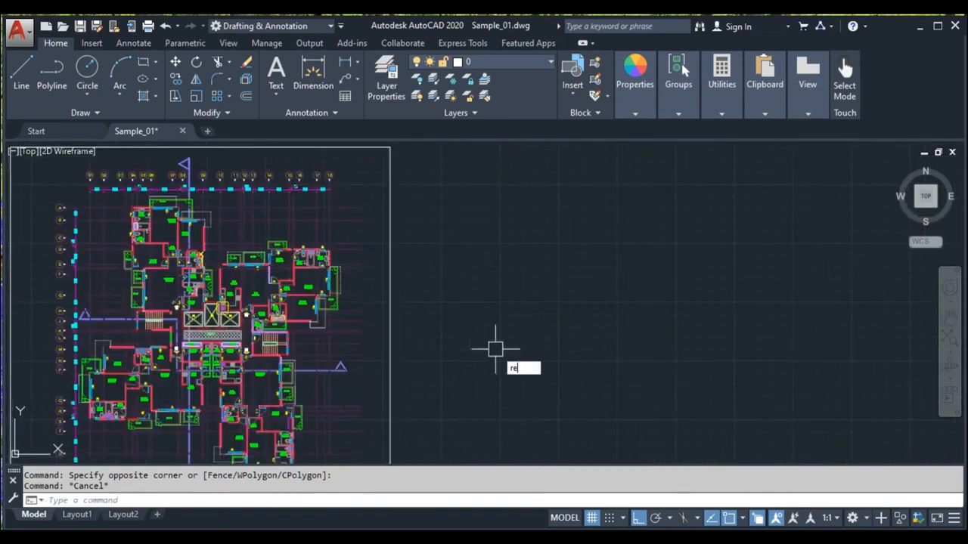
text(c)
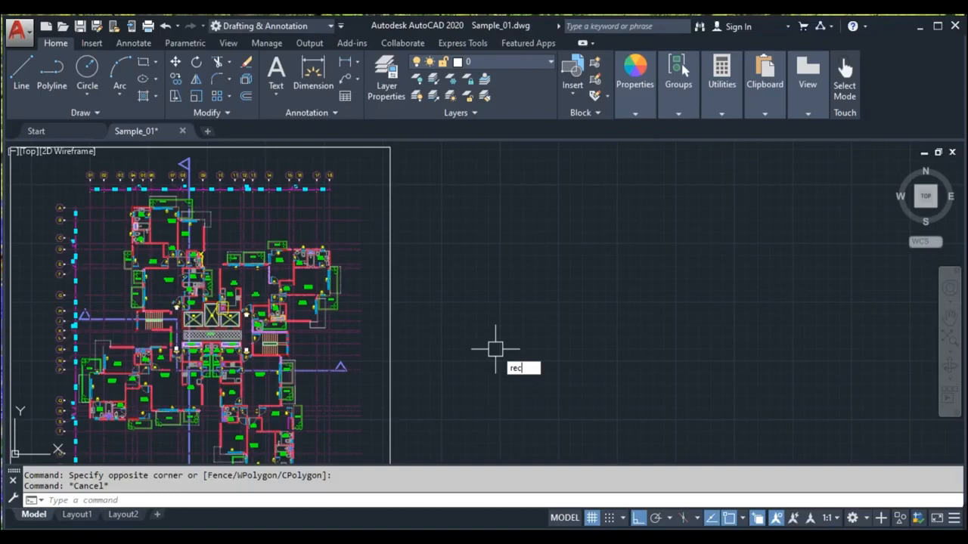
key(Return)
click(475, 372)
click(605, 291)
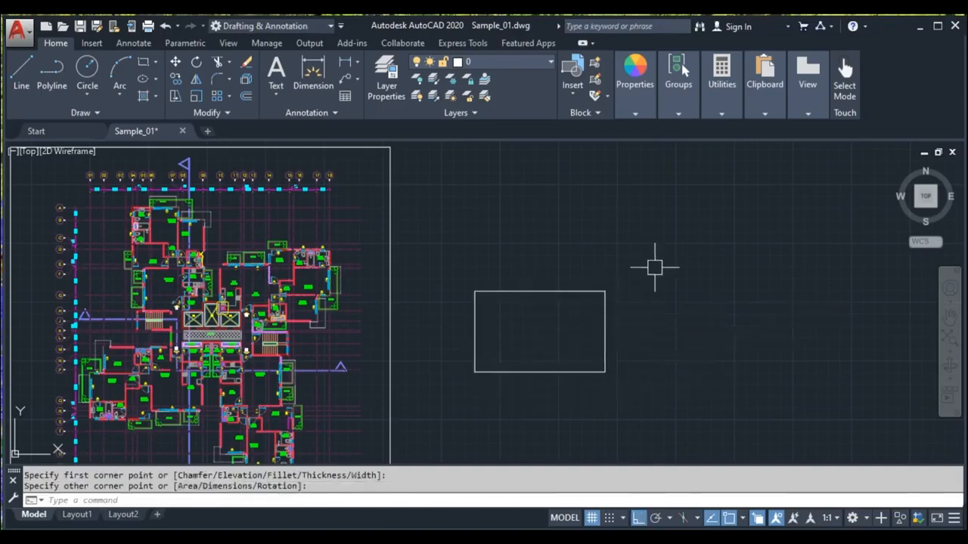
Step: Draw three circles of different sizes around the rectangle with the Circle command
text(c)
key(Return)
click(636, 237)
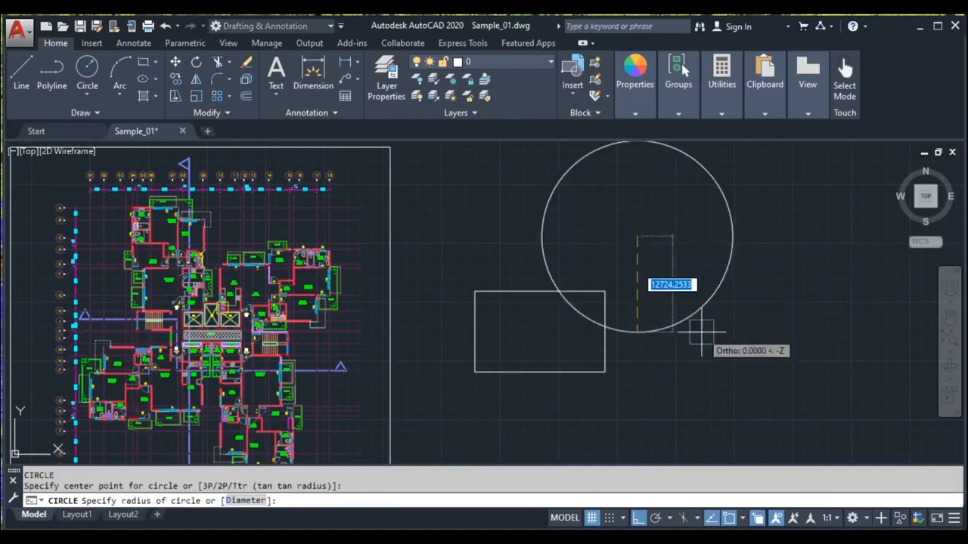
click(680, 286)
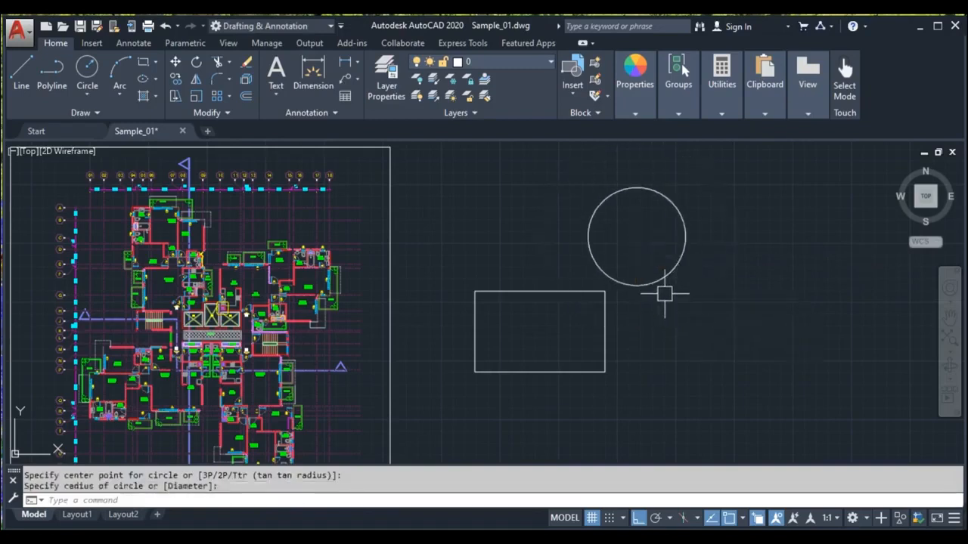
key(Return)
click(703, 308)
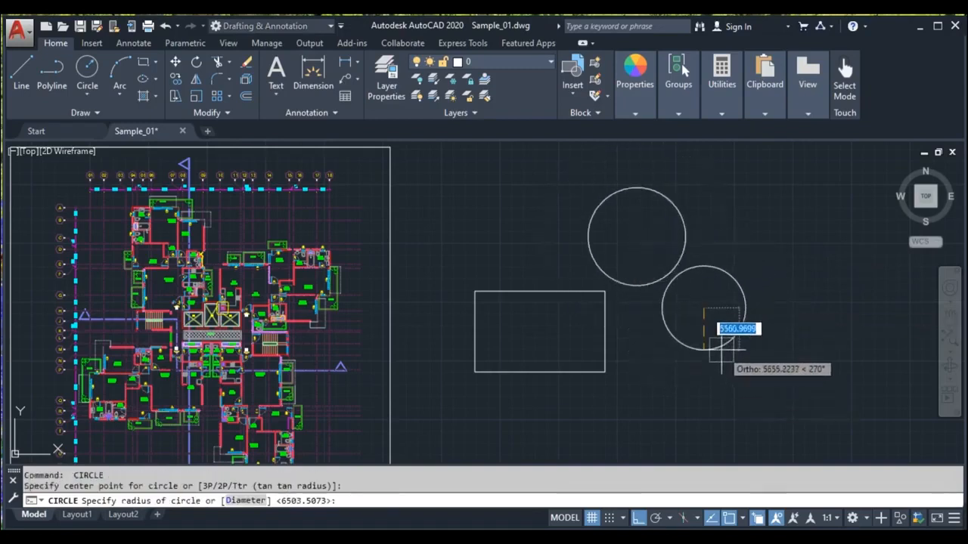
click(719, 346)
key(Return)
click(519, 212)
click(492, 227)
key(Escape)
Step: Window-select around the small circle, clear it, then drag another selection window beside the circles
middle_drag(459, 153, 367, 202)
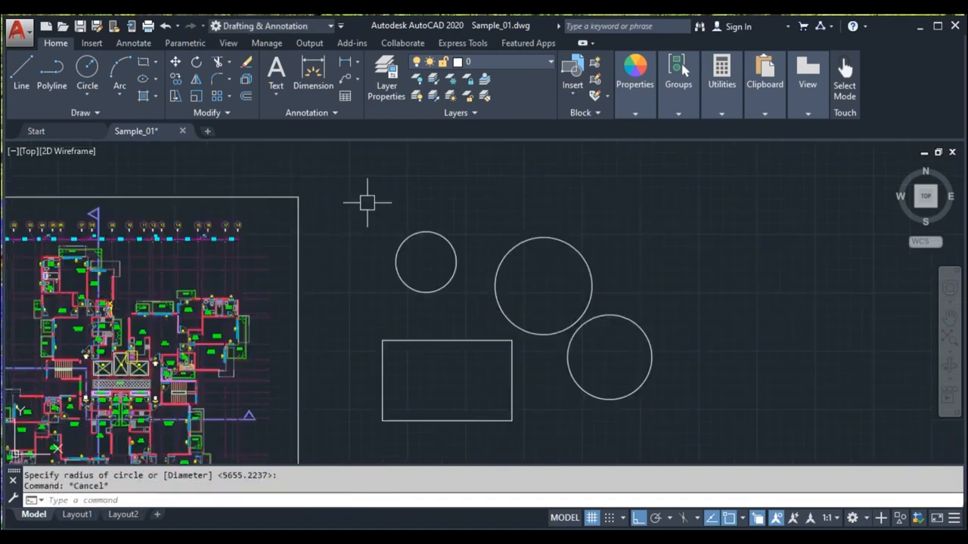
click(368, 203)
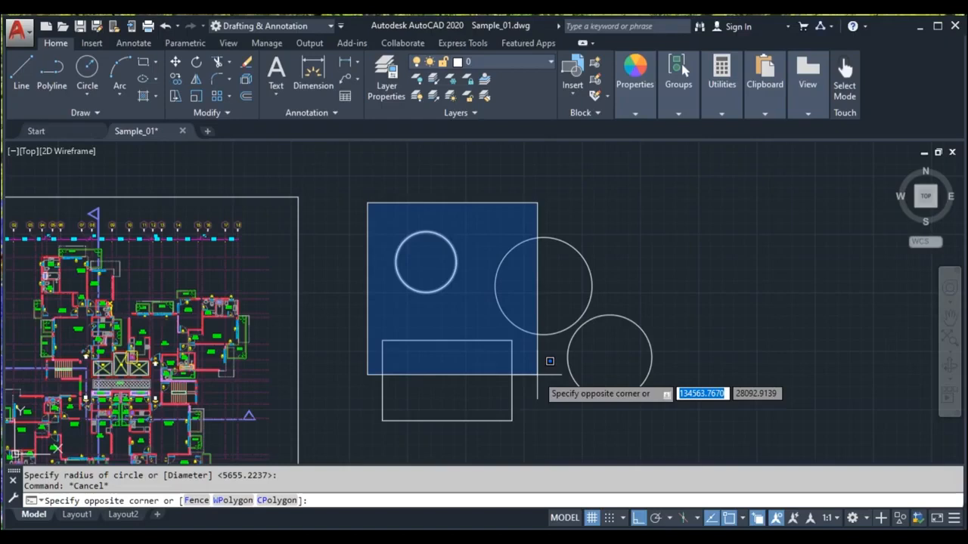
key(Escape)
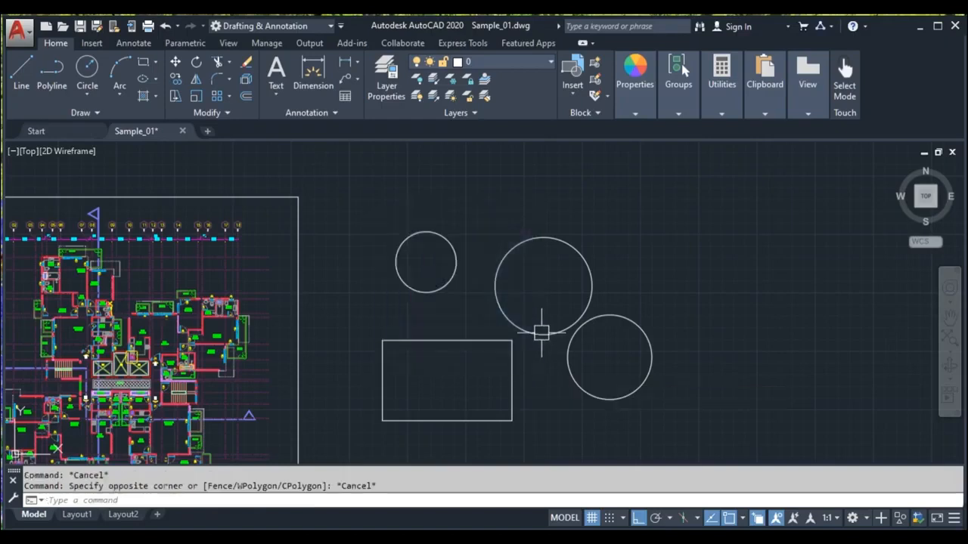
click(642, 184)
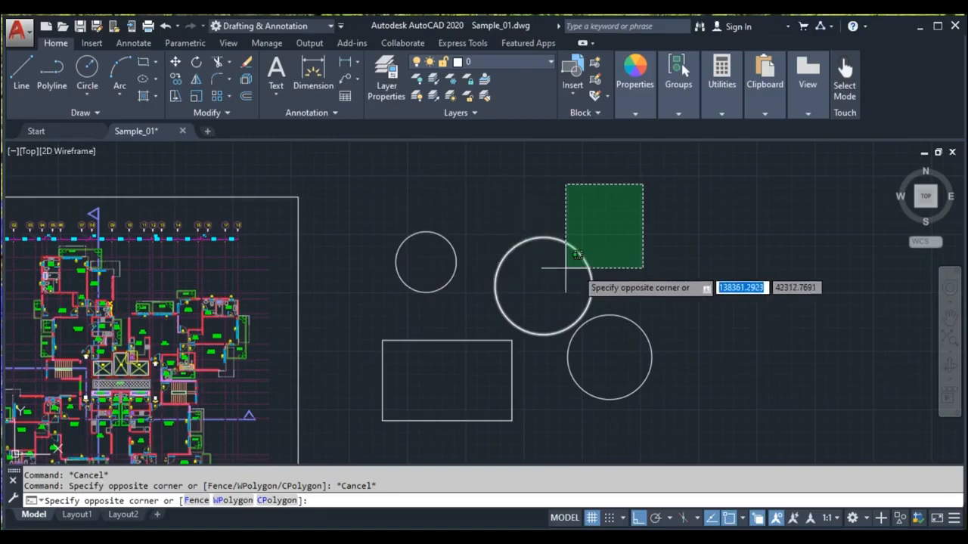
click(705, 433)
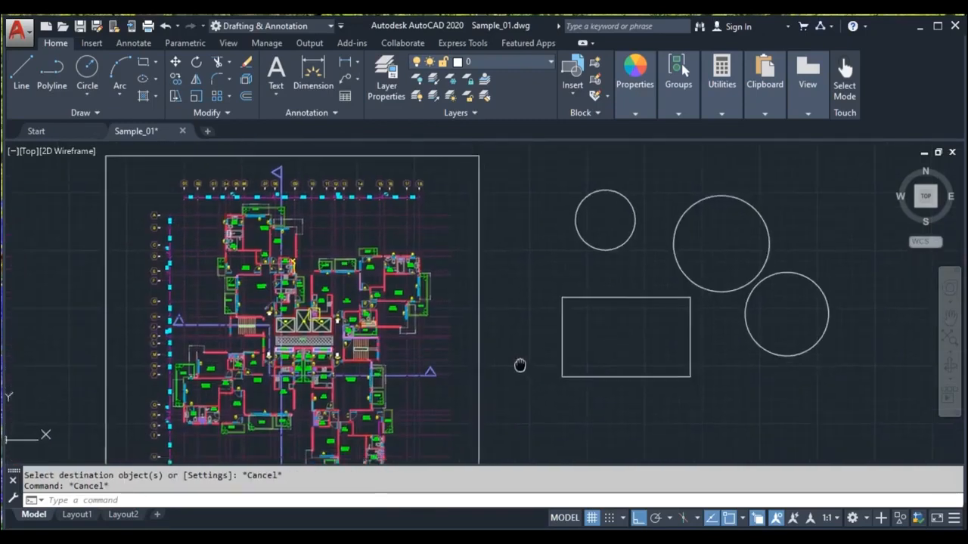
Step: Select the M.BED ROOM room-name text in the floor plan, choosing Text in the selection list
middle_drag(520, 365, 507, 347)
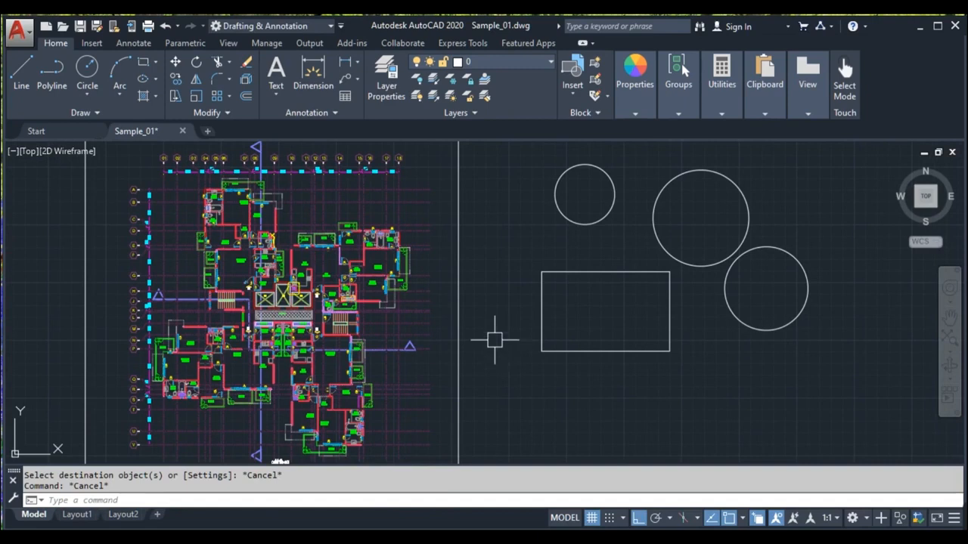
mouse_move(411, 357)
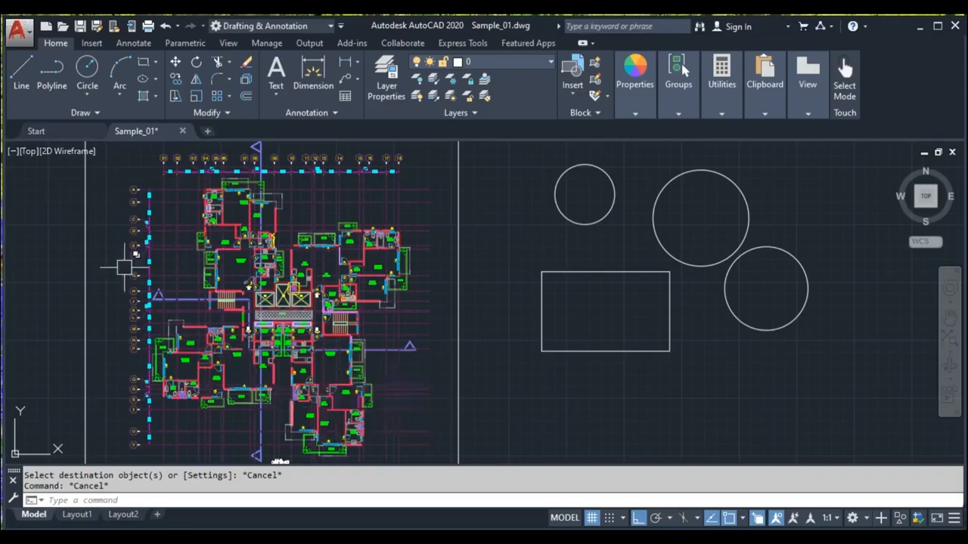
scroll(333, 257, up, 8)
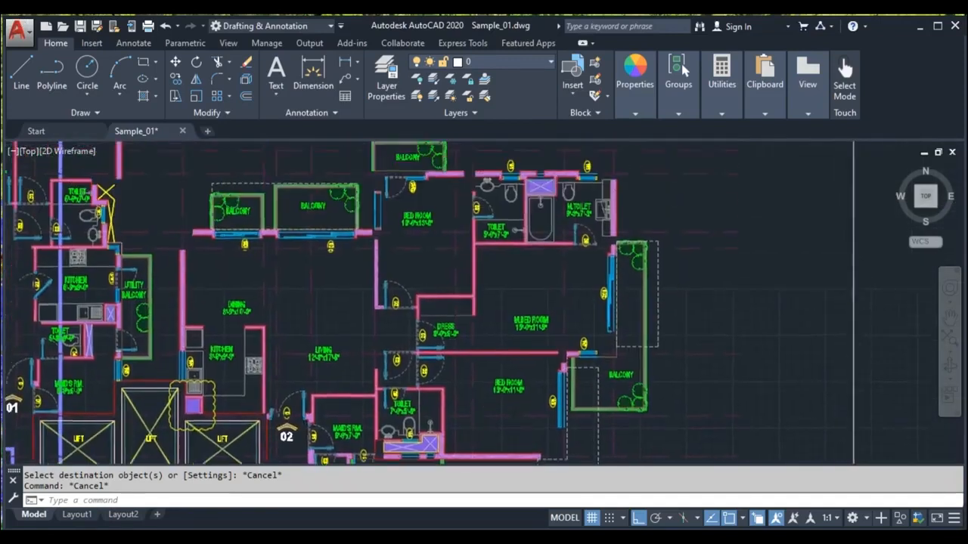
scroll(502, 347, up, 2)
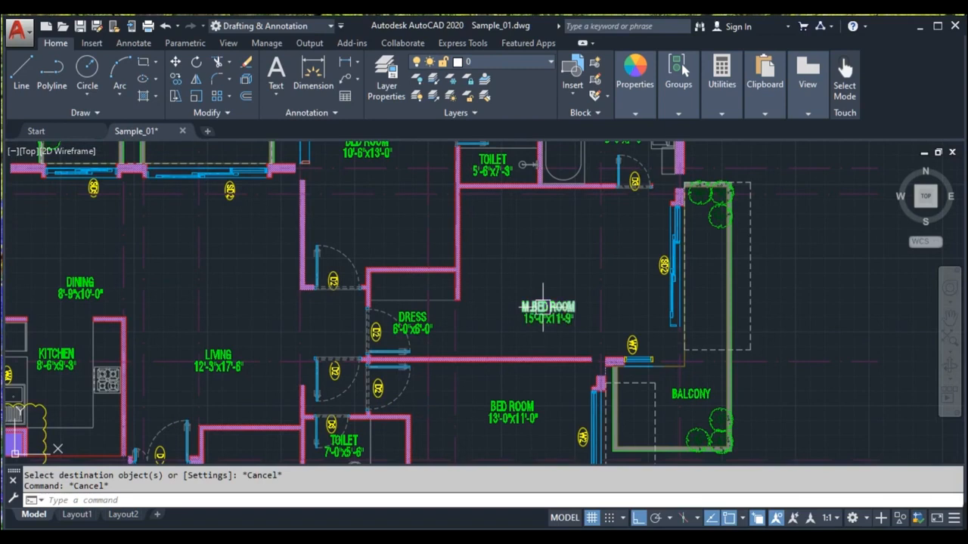
click(543, 306)
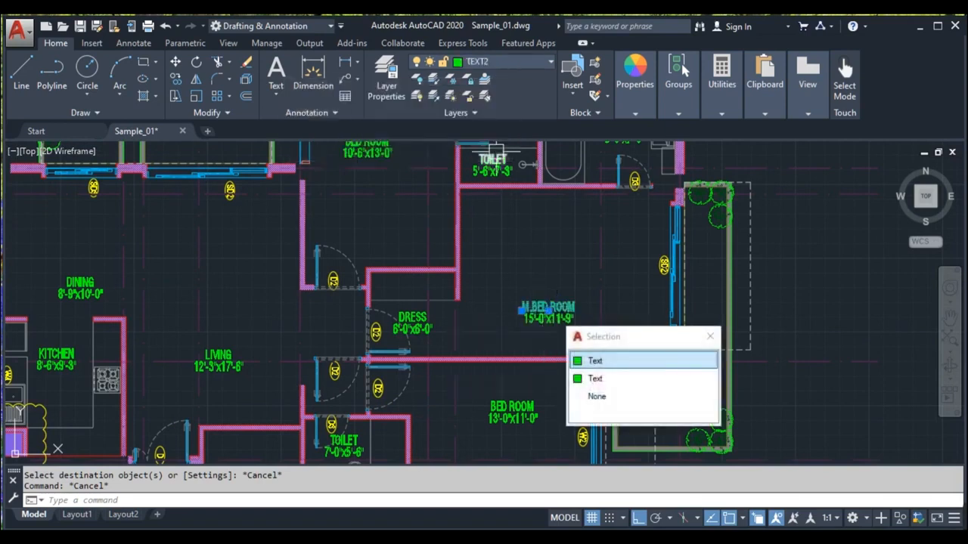
click(536, 325)
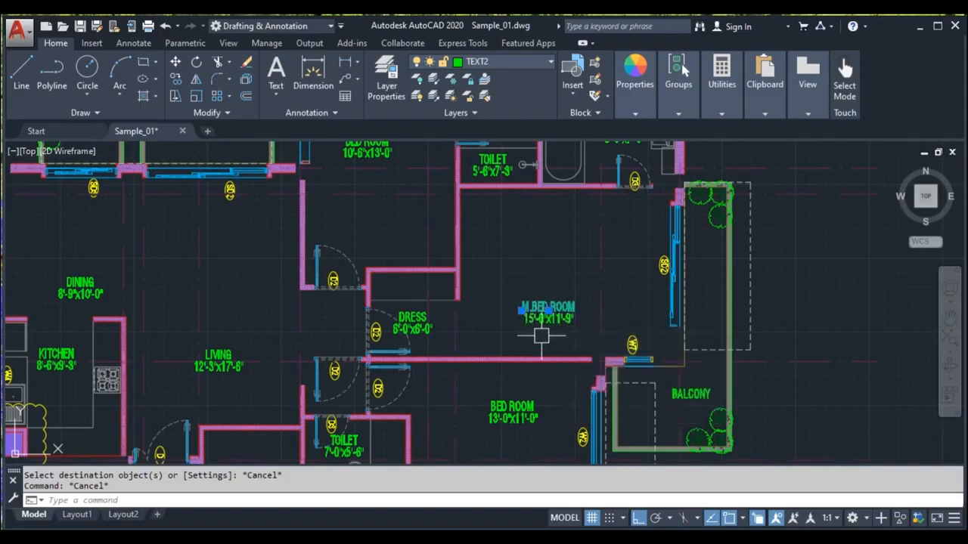
Step: Select all text objects similar to the selected room name with Select Similar
scroll(537, 317, up, 2)
scroll(315, 333, down, 2)
scroll(134, 281, down, 4)
scroll(367, 276, up, 5)
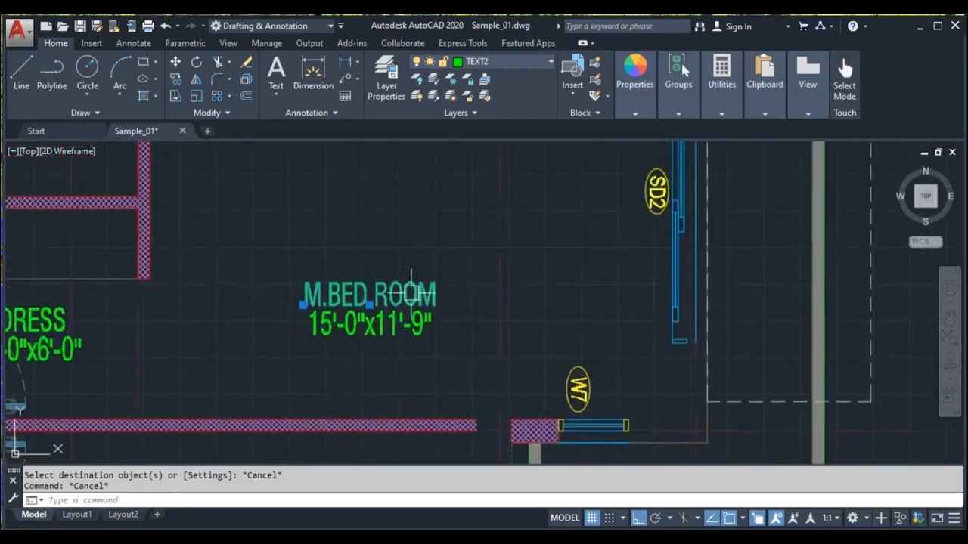
right_click(413, 300)
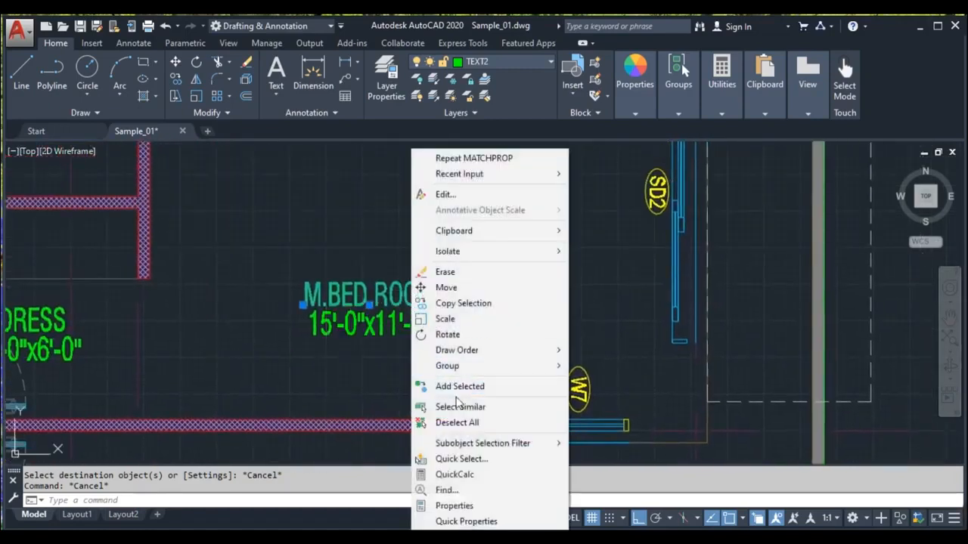
click(505, 409)
Step: Copy the selected room-name texts to the empty area to the right of the plan
scroll(504, 401, down, 4)
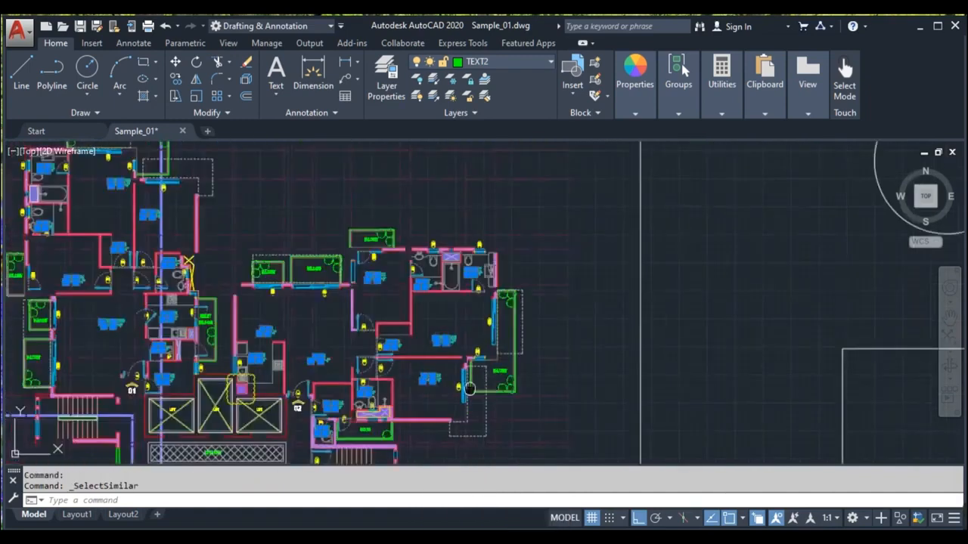
middle_drag(469, 388, 481, 305)
scroll(172, 188, down, 2)
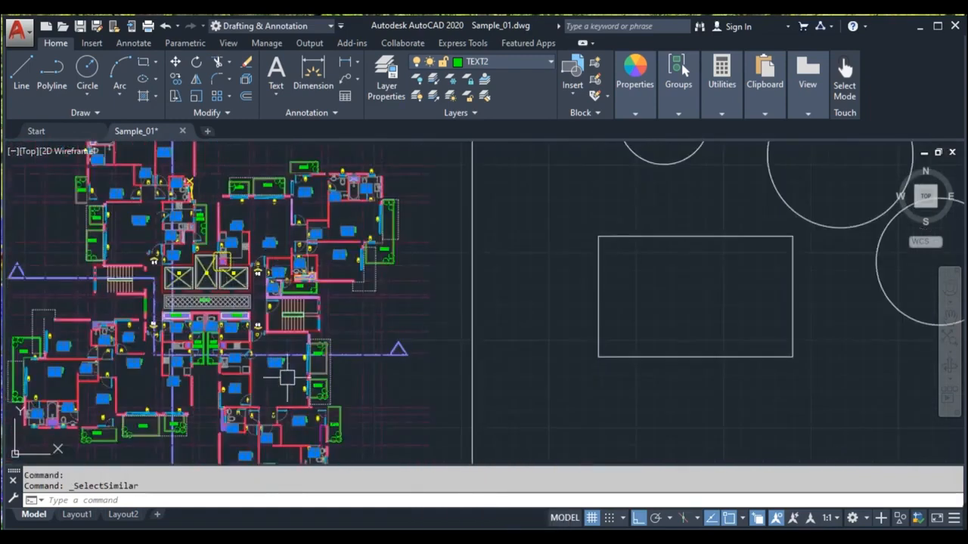
scroll(286, 378, down, 2)
text(c)
key(Return)
click(433, 285)
middle_drag(652, 305, 300, 336)
click(797, 325)
key(Escape)
Step: Window-select the copied room-name texts and erase them
middle_drag(618, 408, 520, 301)
scroll(520, 301, up, 5)
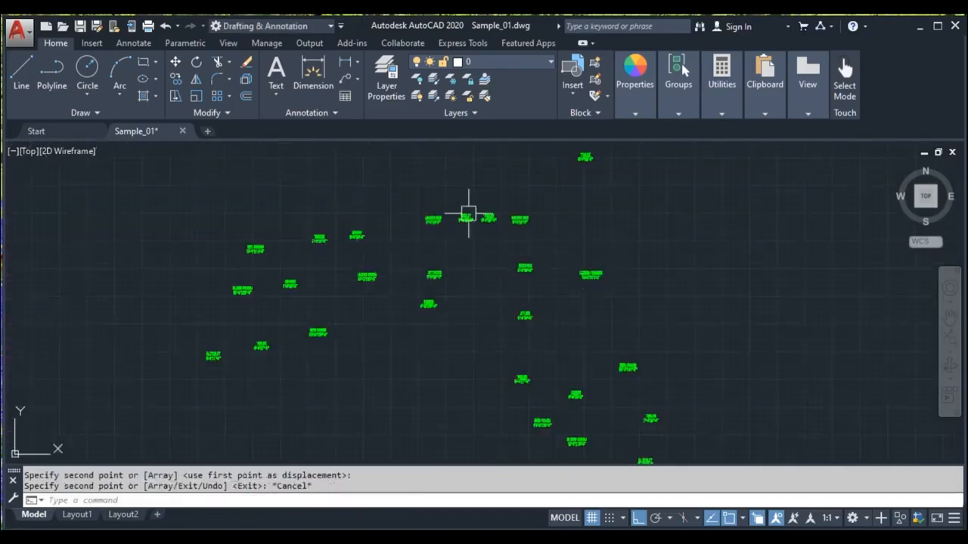
scroll(525, 280, down, 7)
drag(446, 208, 597, 360)
key(Delete)
Step: Open the Object Selection Filters dialog, add a Line filter to the list and apply it
middle_drag(442, 175, 565, 199)
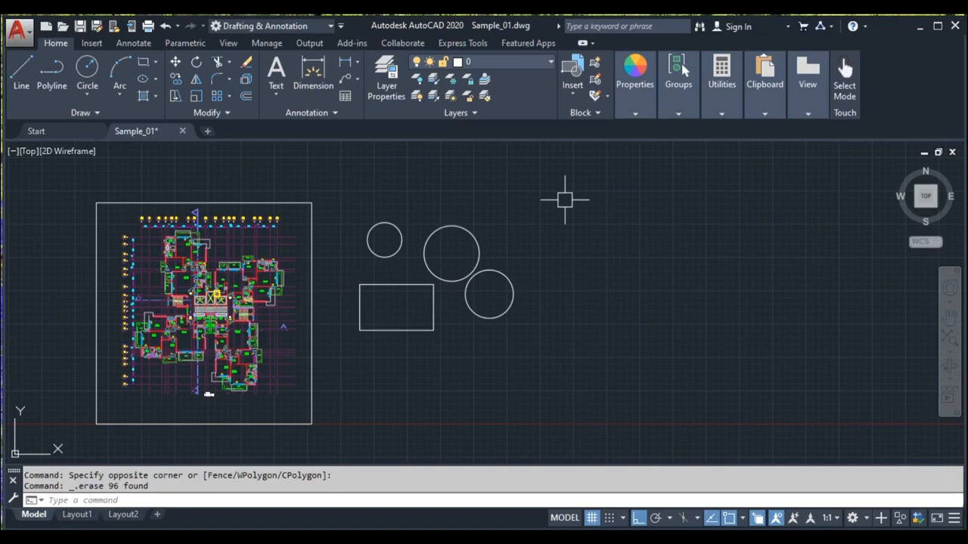
text(fi)
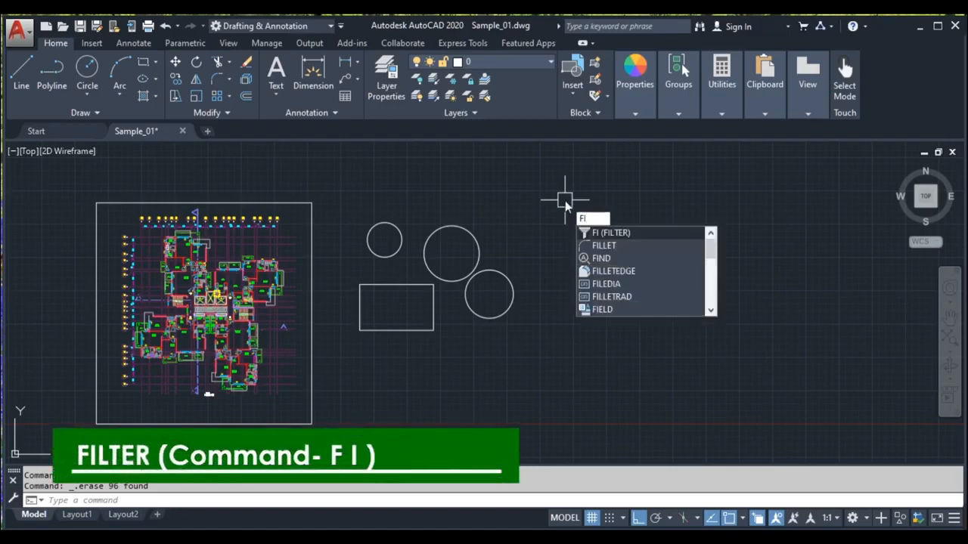
click(627, 233)
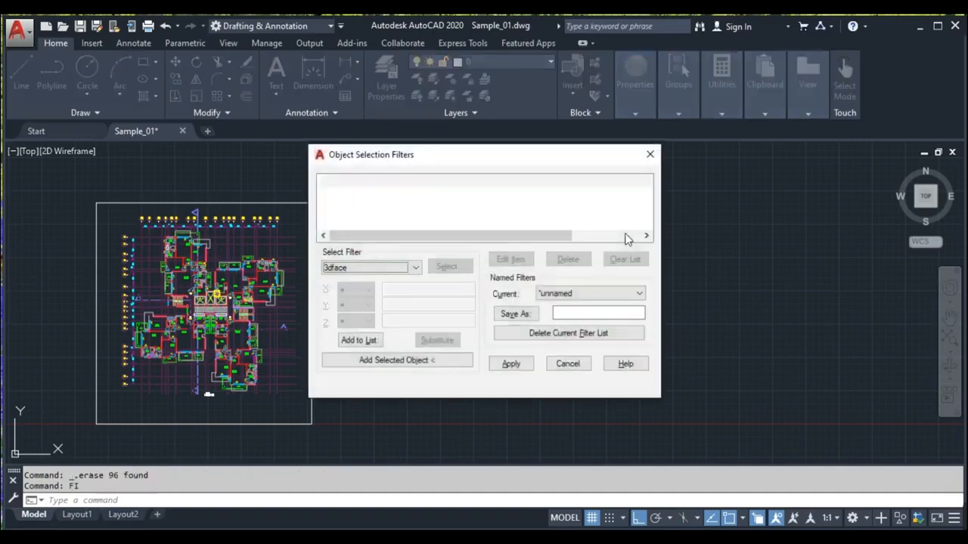
drag(453, 157, 505, 187)
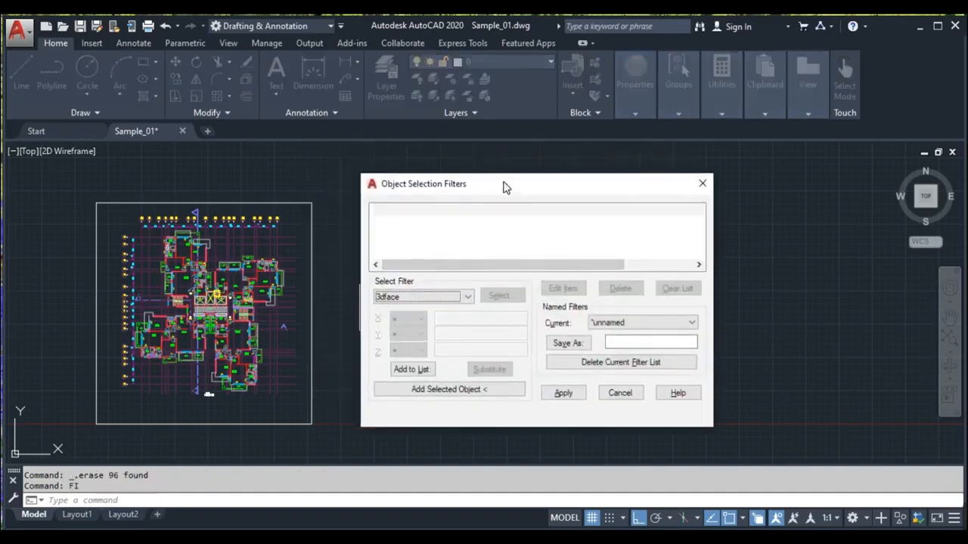
click(467, 300)
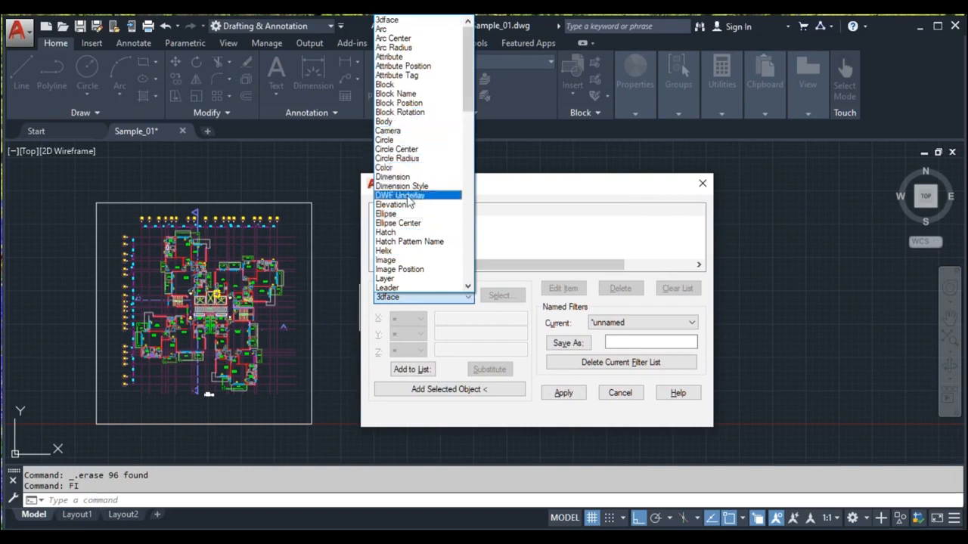
scroll(412, 279, down, 1)
click(415, 270)
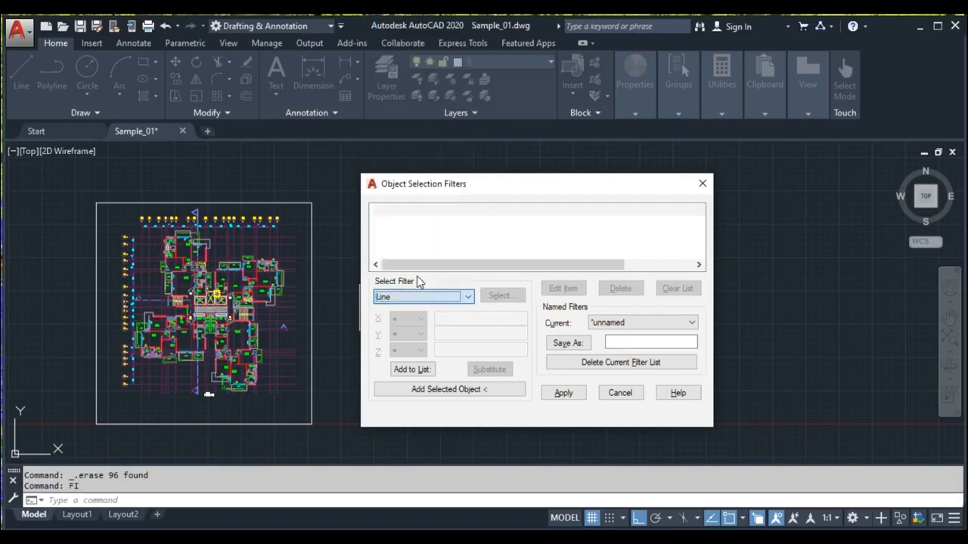
click(423, 370)
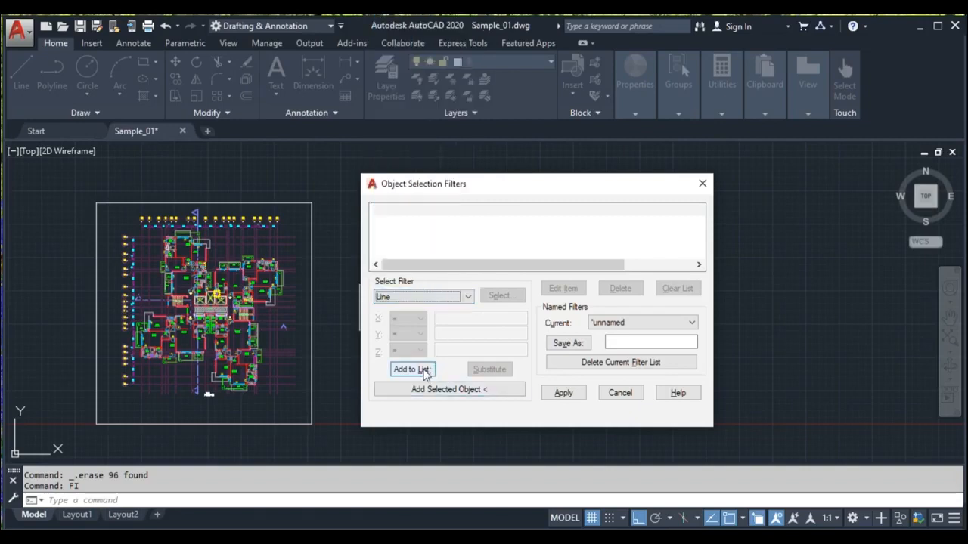
click(424, 371)
click(480, 217)
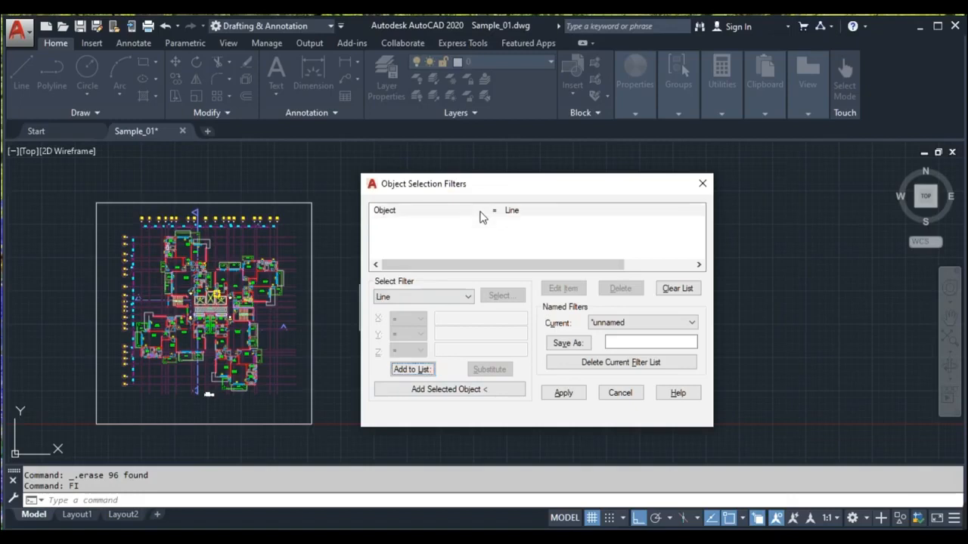
click(563, 393)
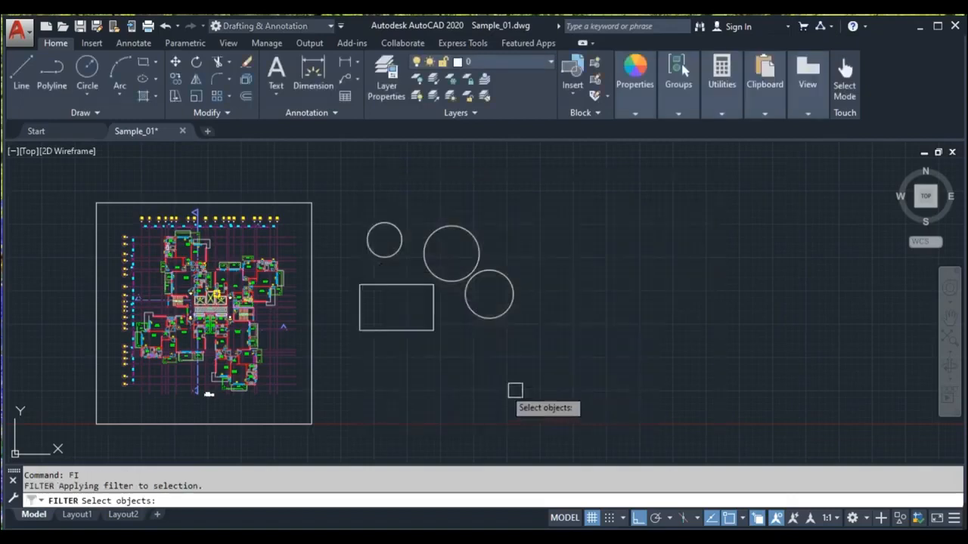
Step: Window-select the left half of the floor plan so the filter picks only lines
click(71, 178)
click(58, 164)
click(58, 164)
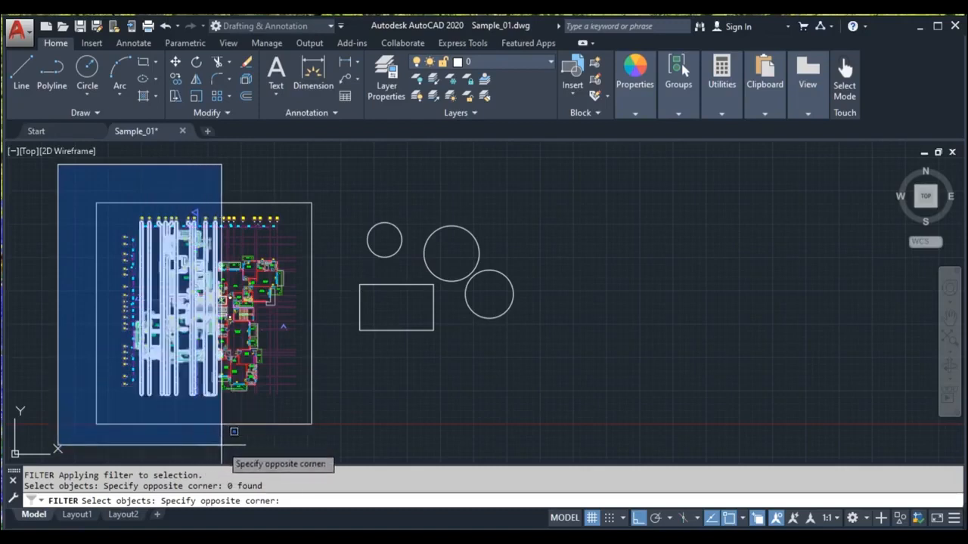
click(222, 445)
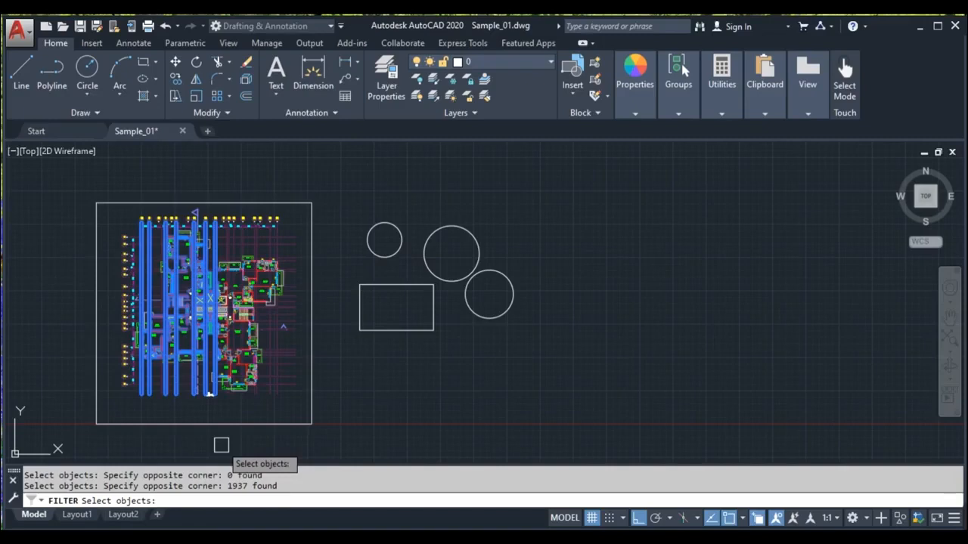
key(Return)
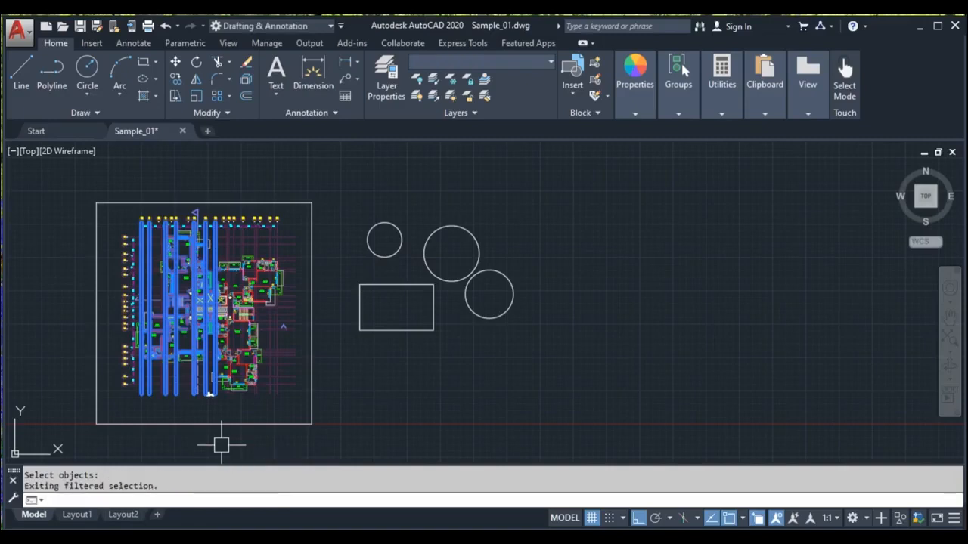
Step: Copy the filtered lines to the empty area right of the circles and rectangle
scroll(193, 349, up, 8)
scroll(256, 310, down, 6)
text(co)
key(Return)
click(304, 274)
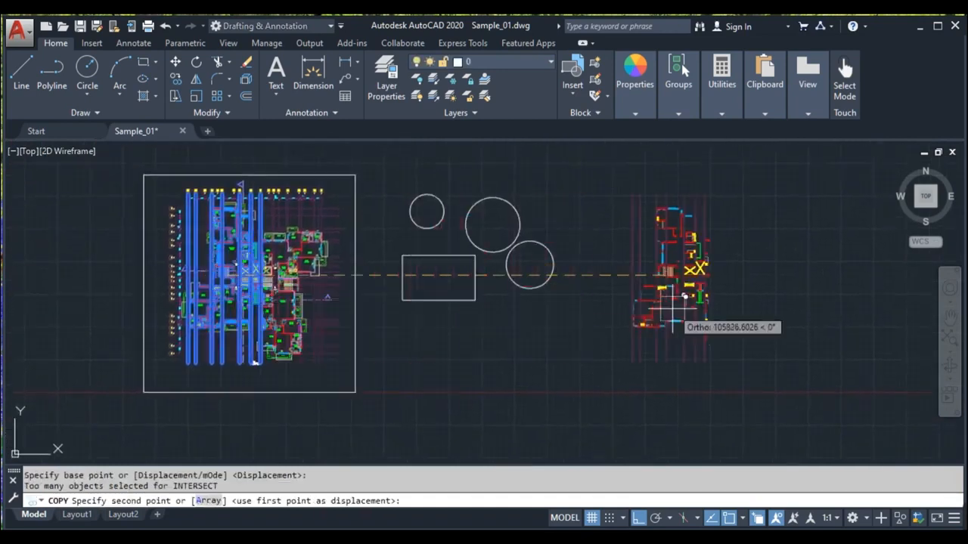
click(719, 329)
key(Escape)
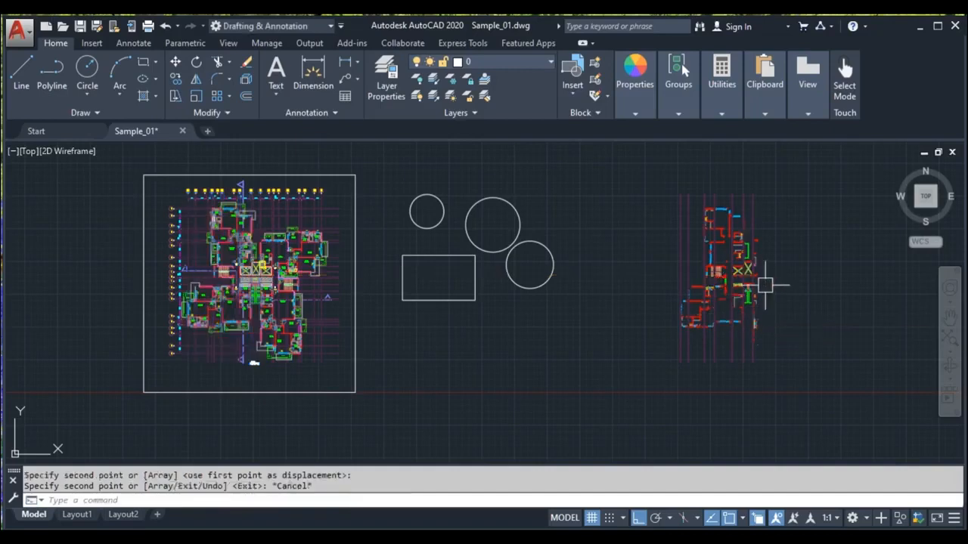
Step: Zoom and pan around the copied lines to examine what the filter selected
scroll(759, 287, up, 8)
middle_drag(574, 315, 544, 417)
middle_drag(536, 270, 496, 455)
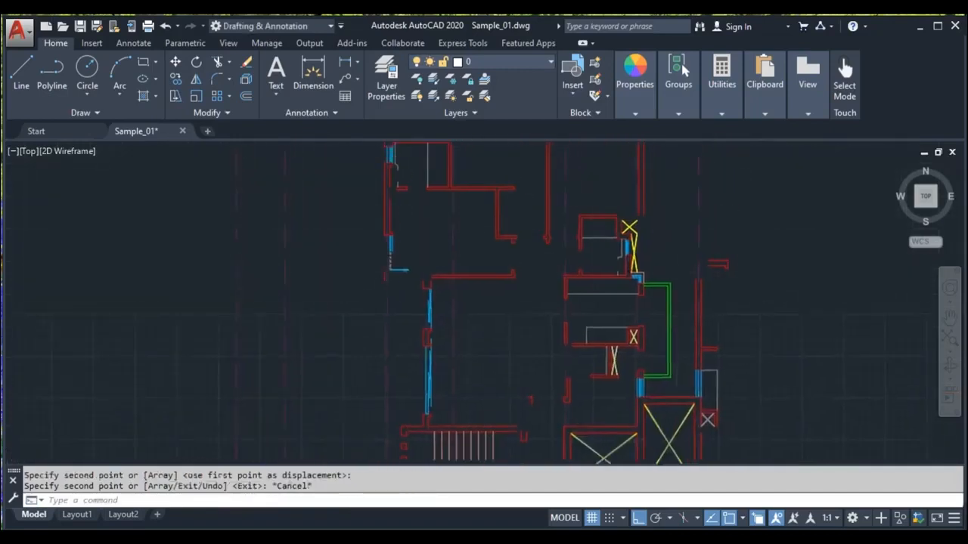
scroll(525, 356, down, 4)
middle_drag(543, 286, 470, 147)
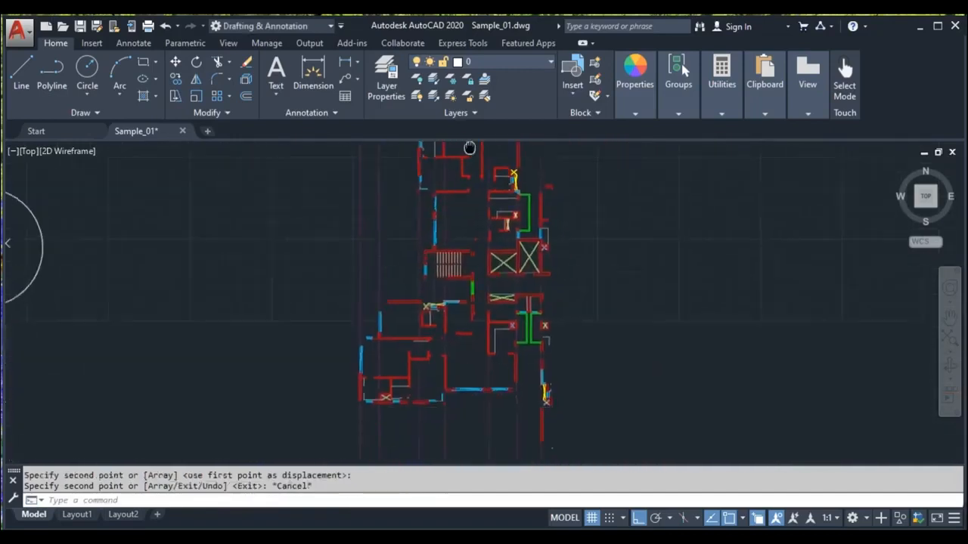
scroll(424, 377, up, 2)
scroll(424, 372, up, 2)
middle_drag(378, 207, 421, 267)
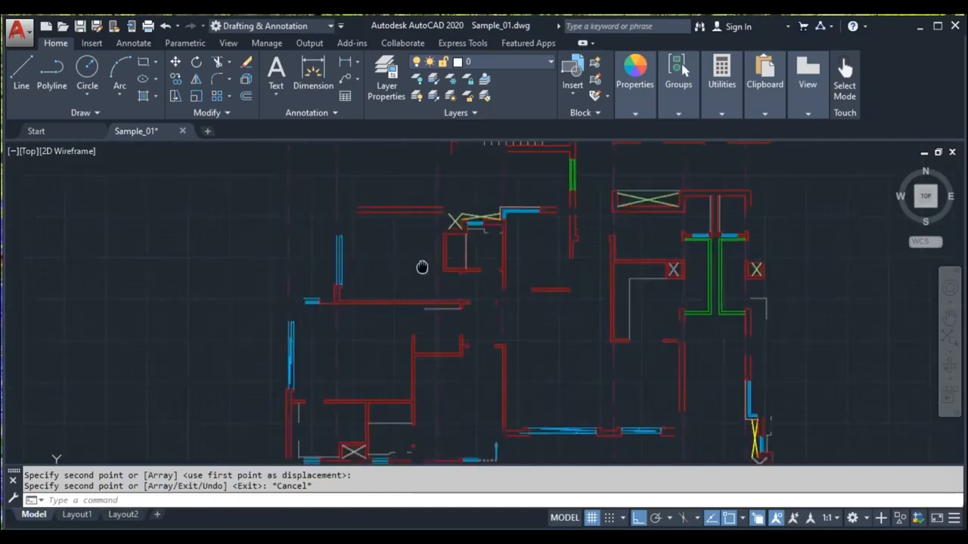
scroll(495, 327, down, 2)
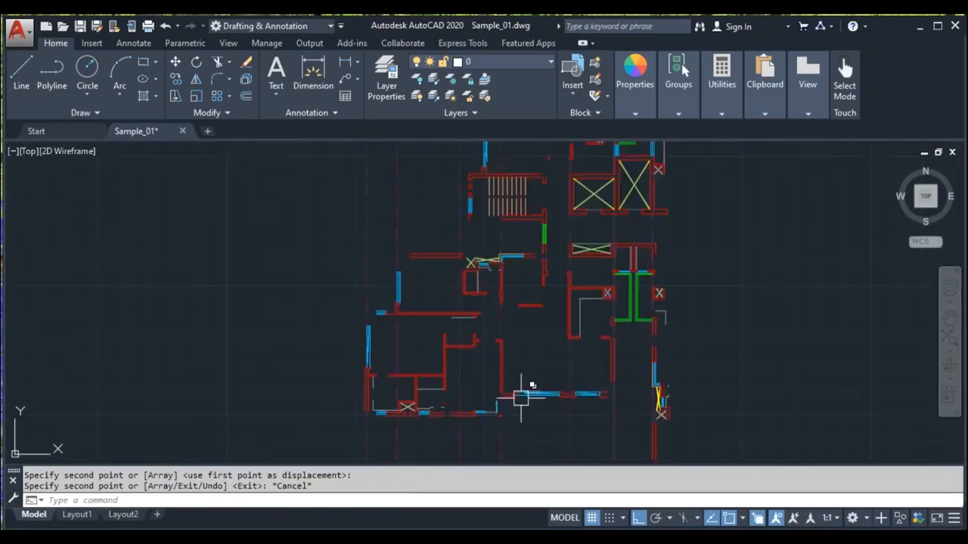
scroll(502, 356, down, 3)
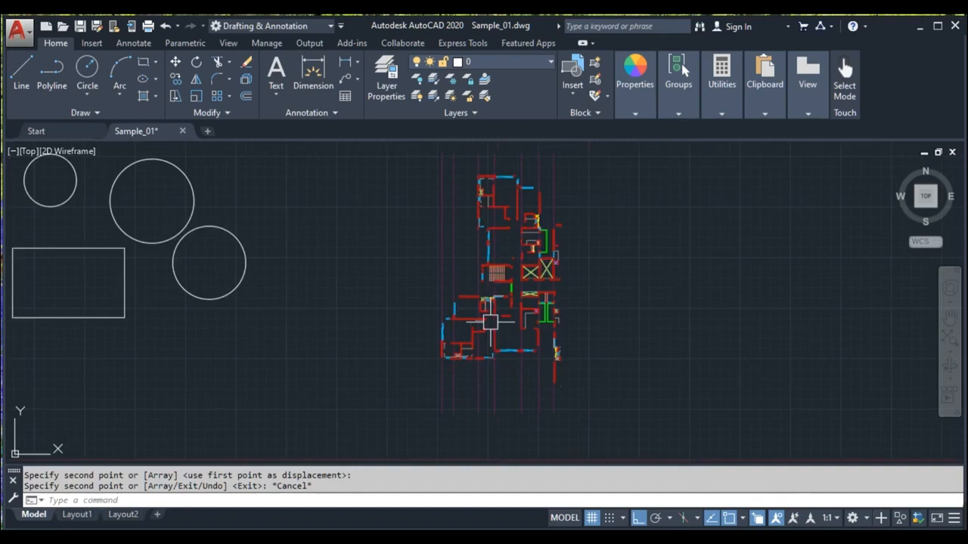
scroll(485, 325, down, 2)
Step: Window-select the copied lines and delete them
click(424, 210)
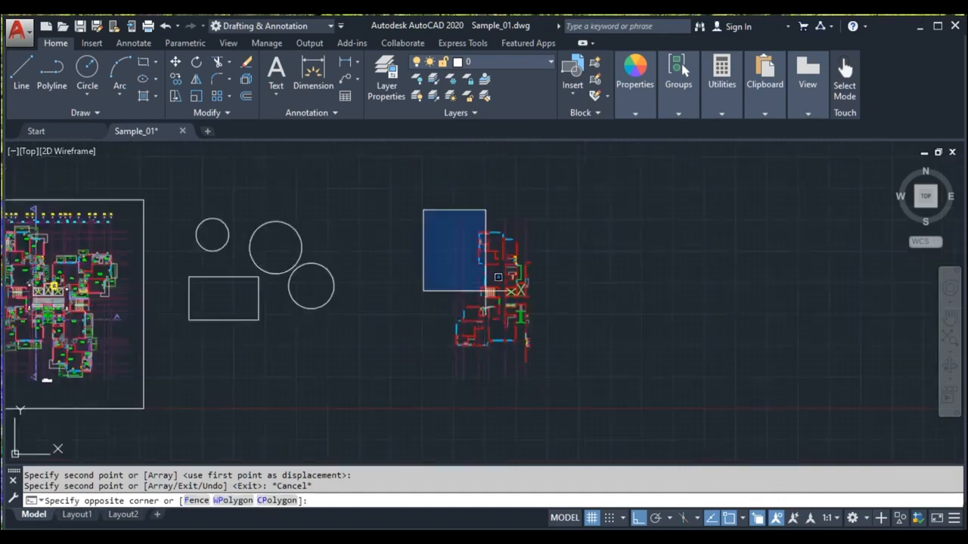
click(583, 432)
key(Delete)
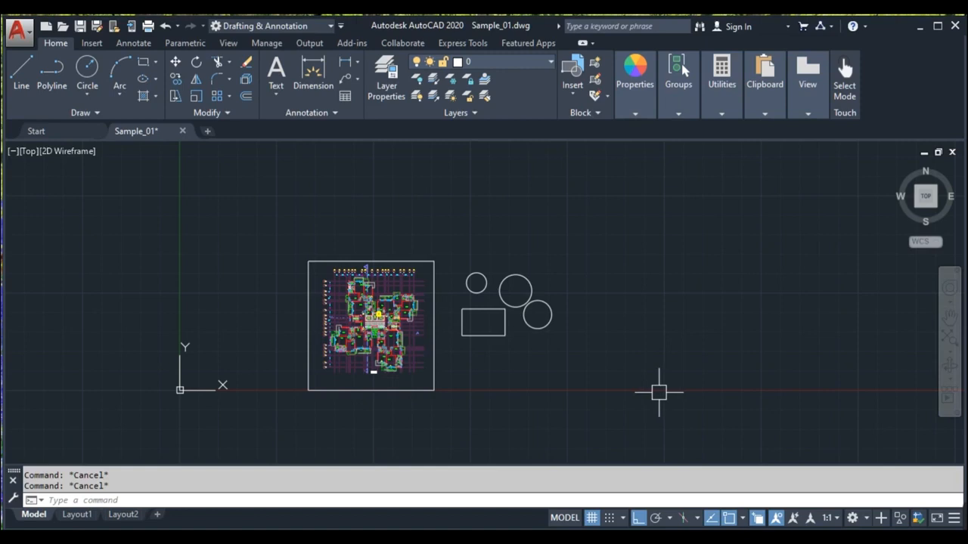
Step: Draw a tall rectangle to the right of the circles
text(ec)
key(Return)
click(567, 225)
click(599, 297)
key(Escape)
key(Escape)
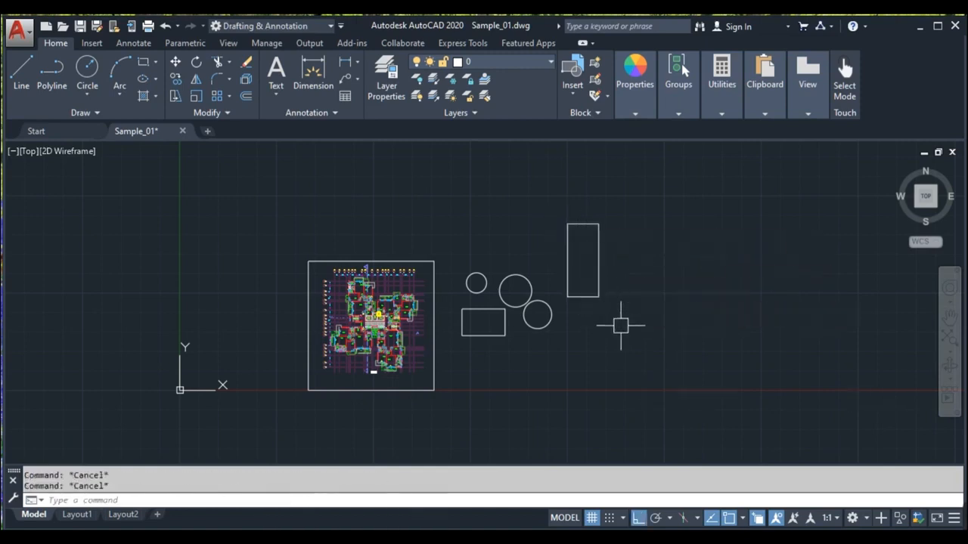
Step: Run the SELECT command with the Last option to select the newly drawn rectangle, then clear the selection
text(sele)
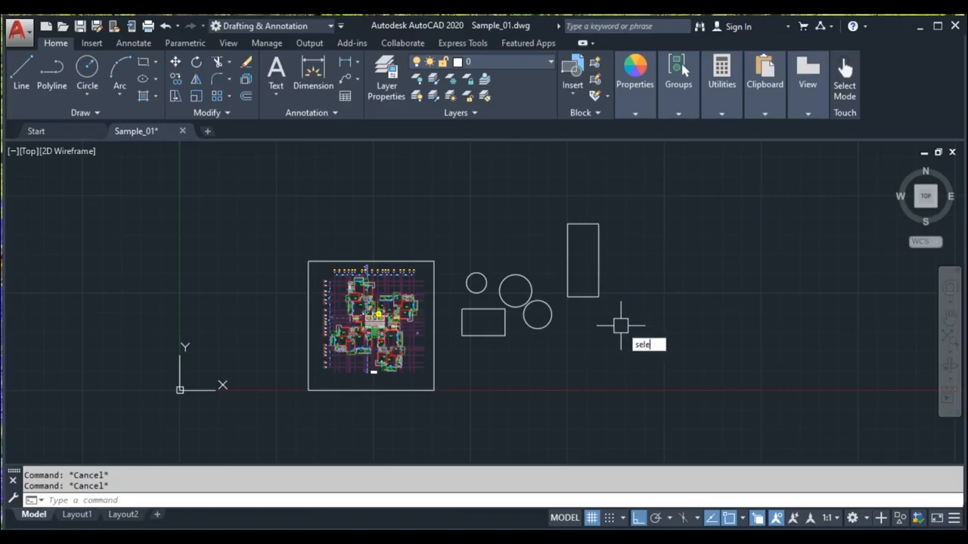
text(ct)
key(Return)
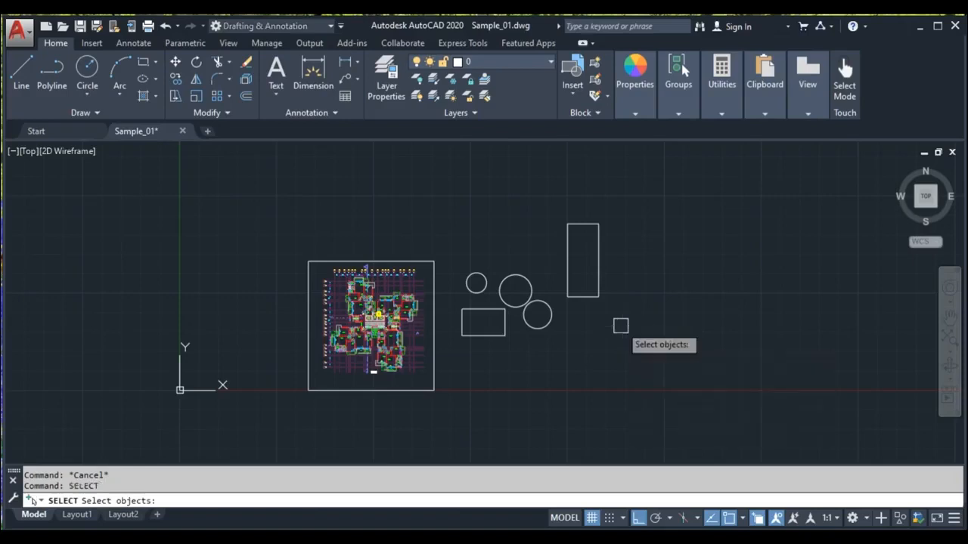
key(Return)
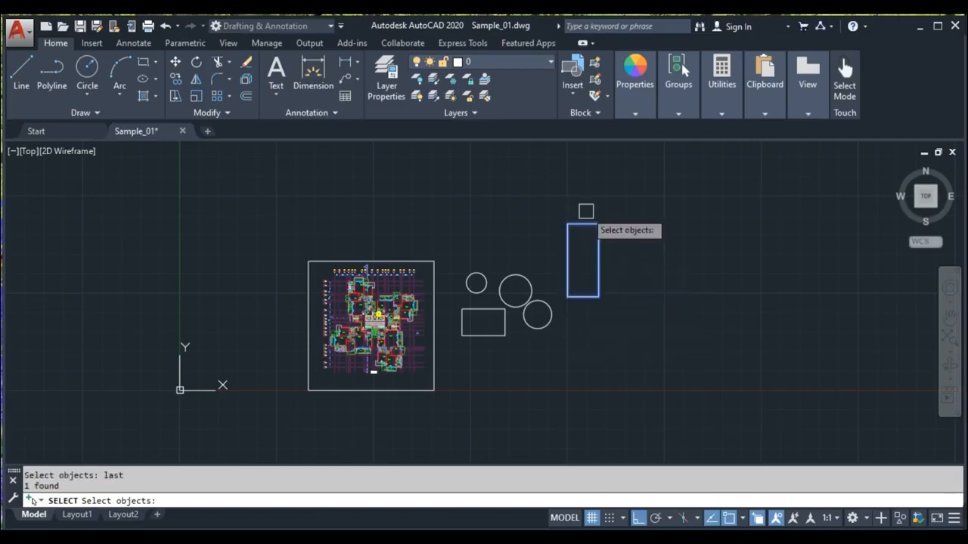
key(Return)
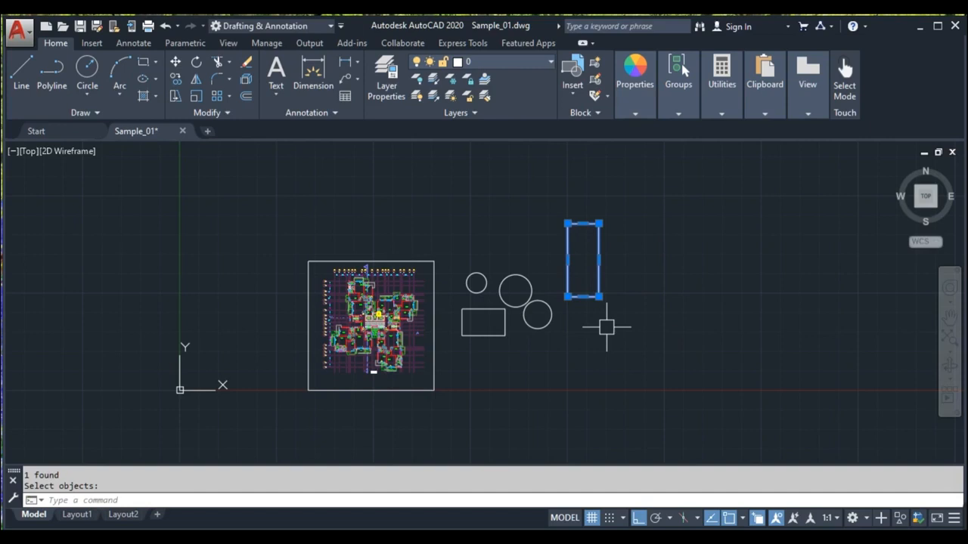
key(Escape)
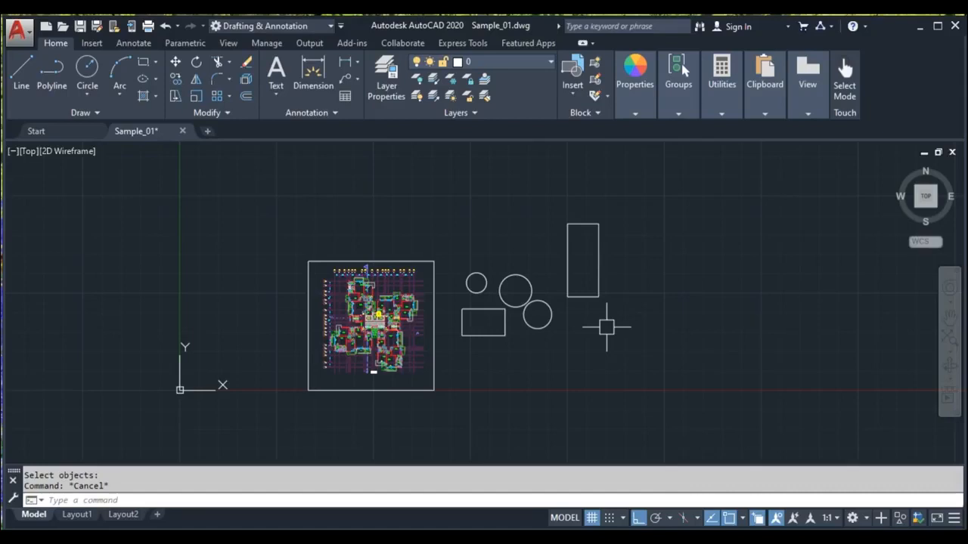
Step: Zoom into the kitchen and window-select the counter objects beside the sink
scroll(606, 327, down, 2)
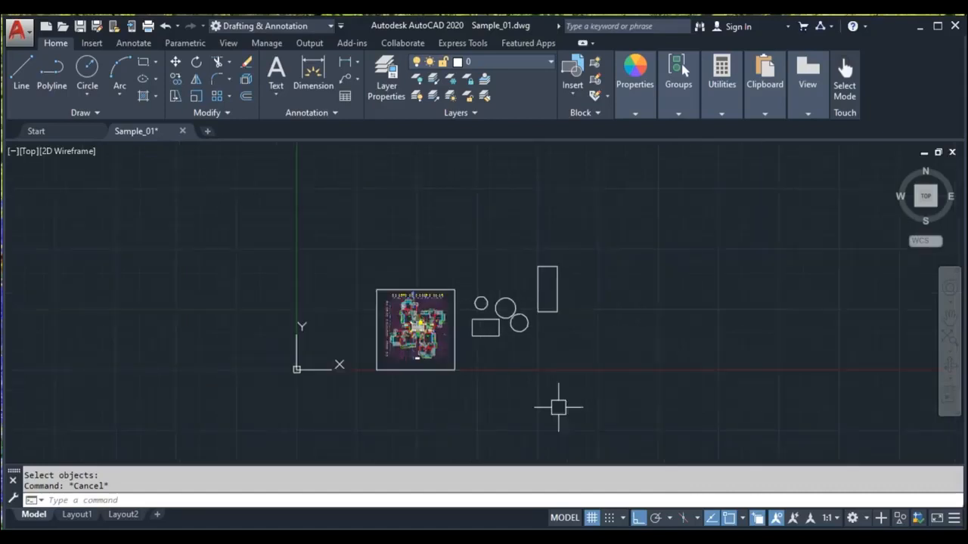
scroll(523, 375, up, 5)
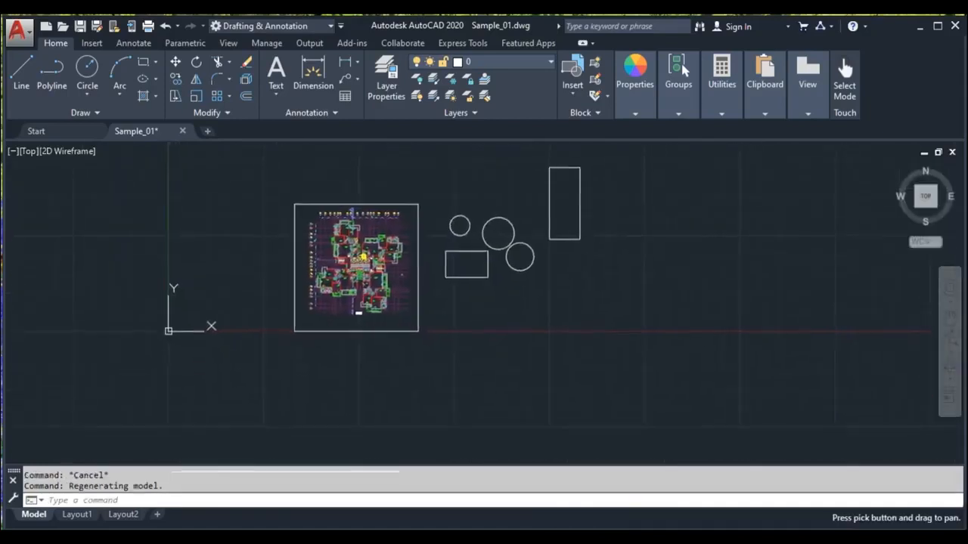
scroll(420, 249, up, 3)
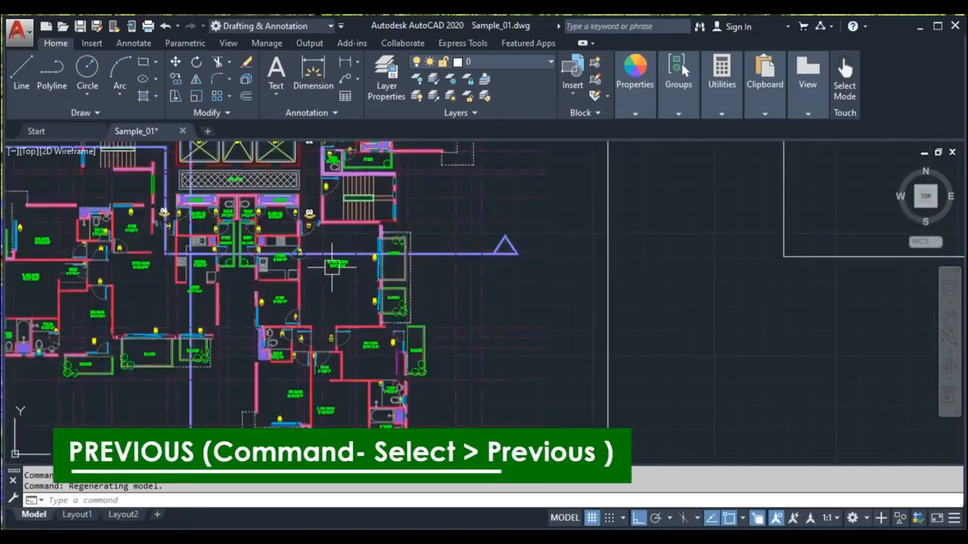
scroll(330, 270, up, 6)
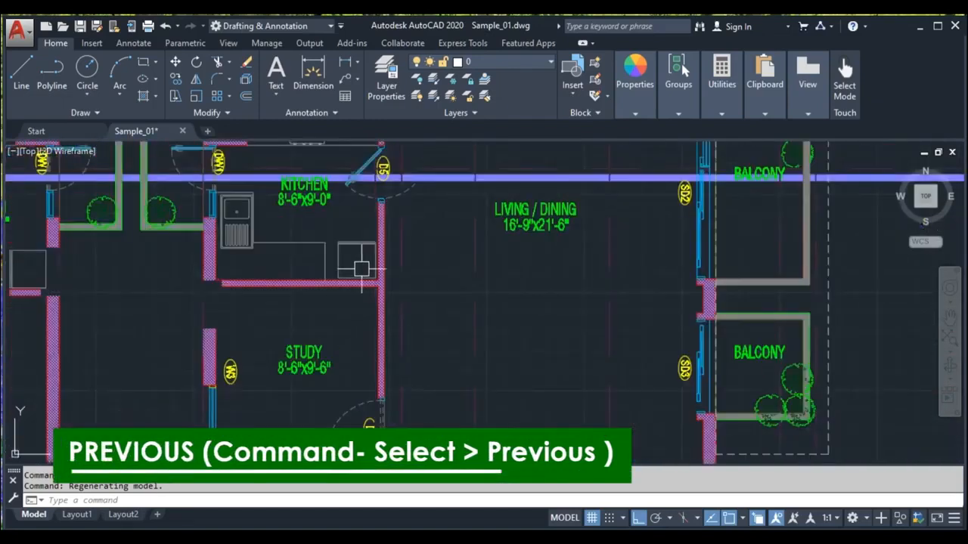
scroll(347, 263, up, 2)
middle_drag(347, 264, 427, 354)
click(437, 363)
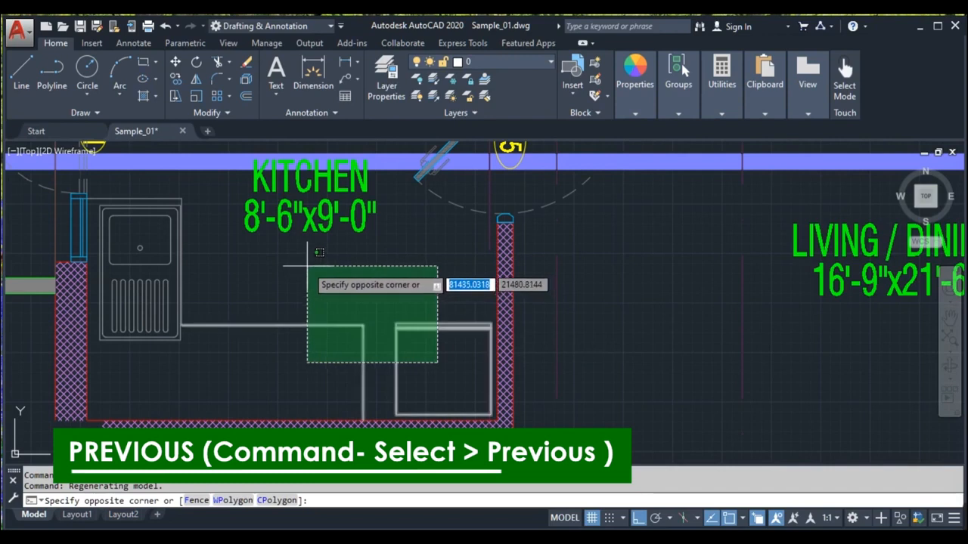
click(308, 267)
middle_drag(266, 288, 260, 270)
click(259, 334)
click(194, 330)
Step: Move the selected kitchen counter objects a short distance upward
text(m)
key(Return)
click(266, 272)
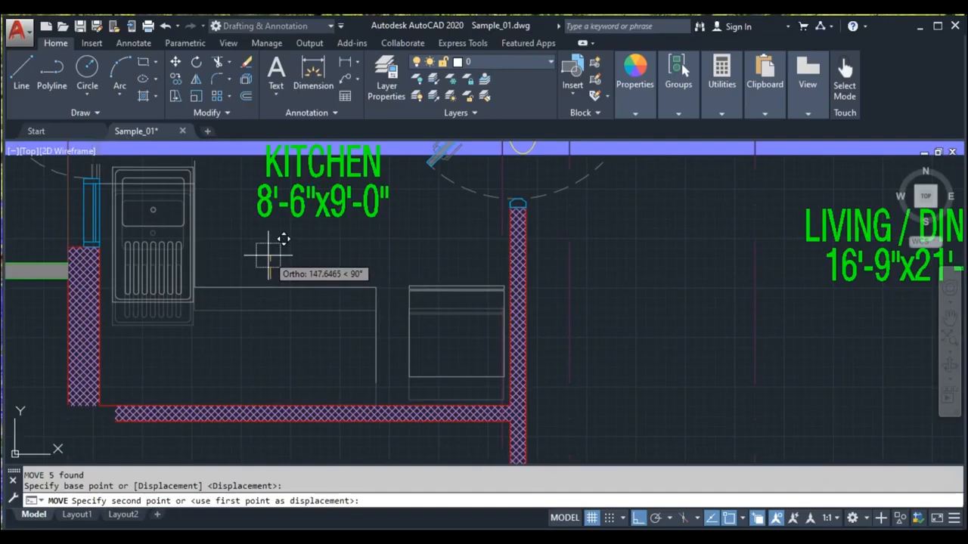
click(268, 257)
scroll(325, 325, down, 2)
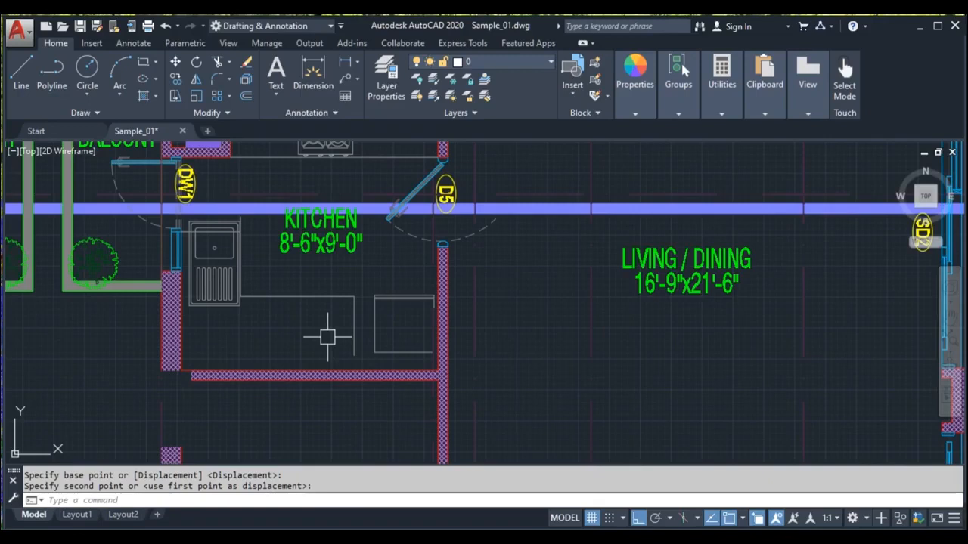
Step: Run the SELECT command with the Previous option to reselect the moved kitchen counter objects
text(select)
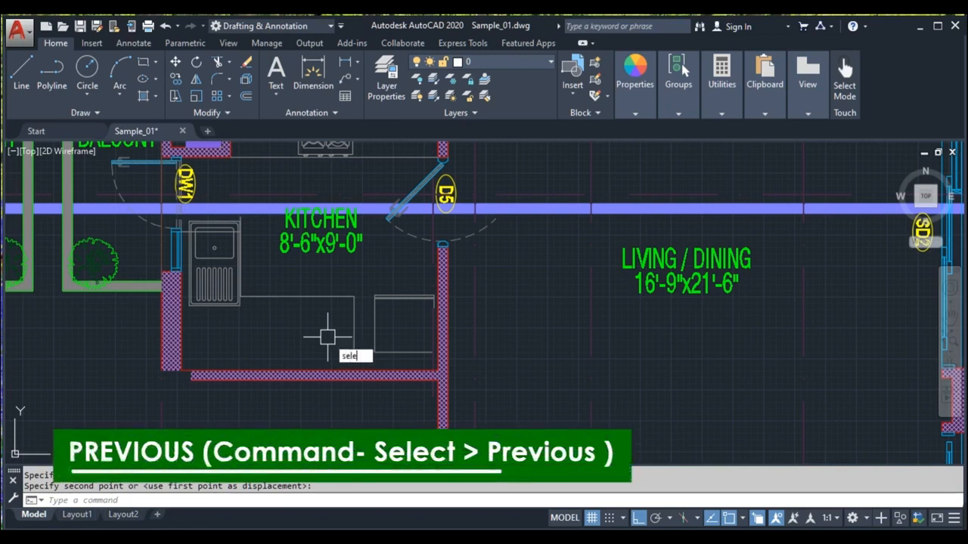
key(Return)
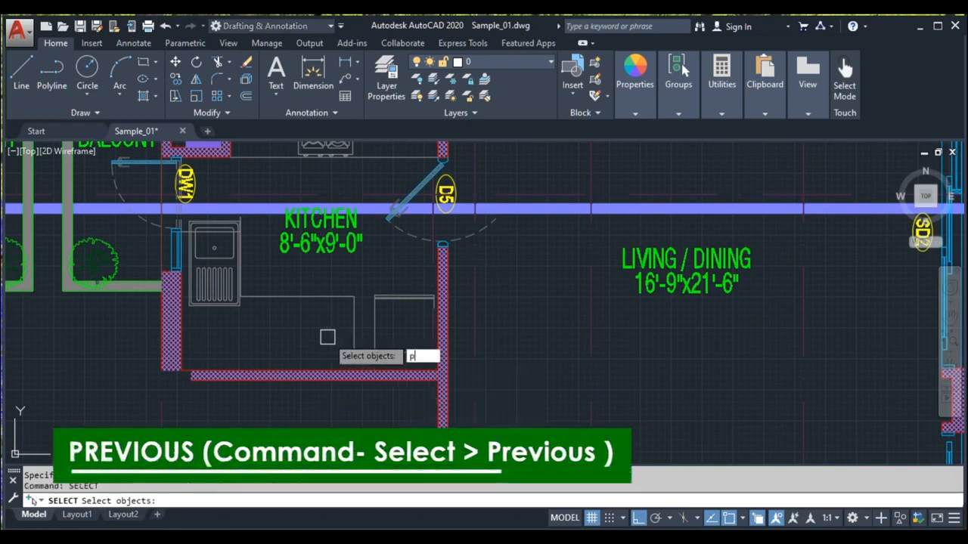
text(previous)
key(Return)
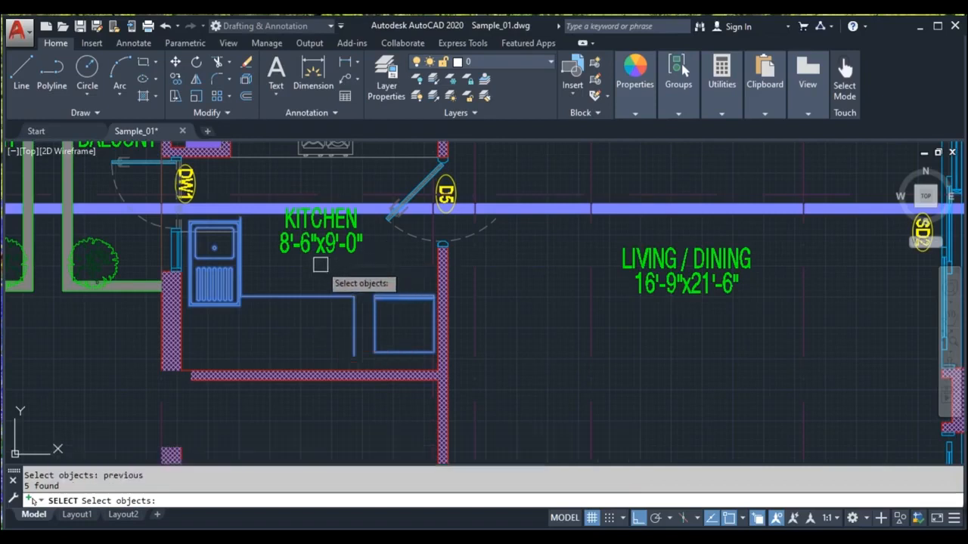
key(Return)
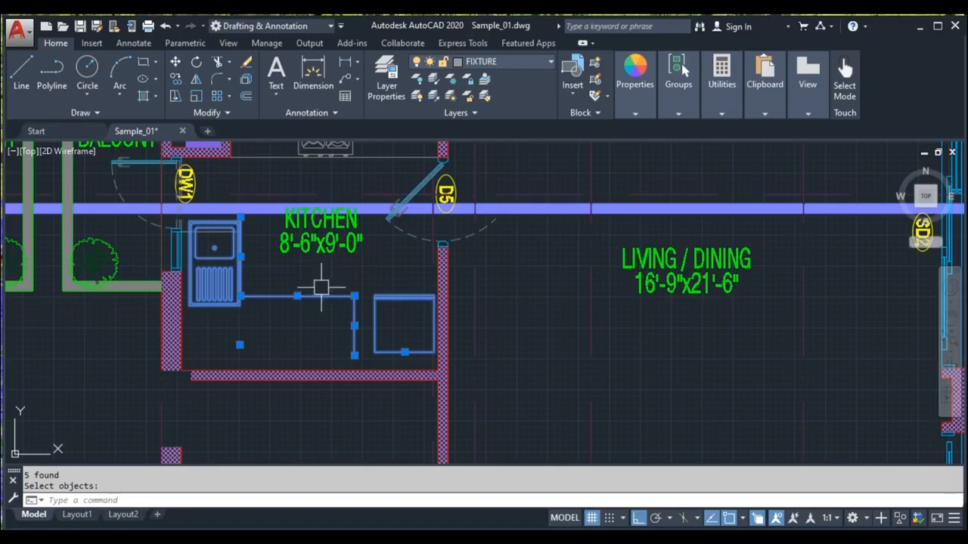
Step: Move the reselected kitchen counter objects a short distance downward
key(Return)
scroll(346, 368, up, 5)
click(402, 347)
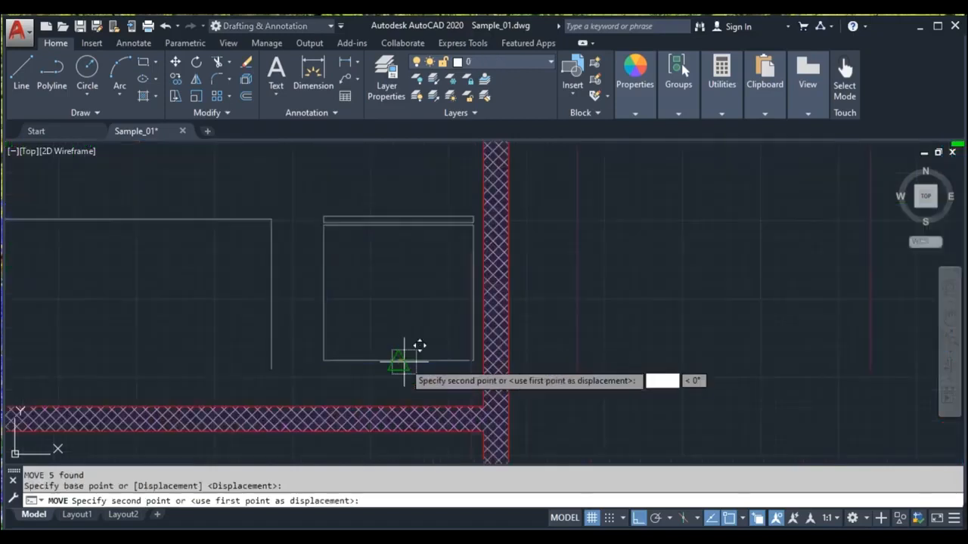
click(398, 394)
scroll(399, 394, down, 6)
middle_drag(582, 302, 325, 315)
key(Escape)
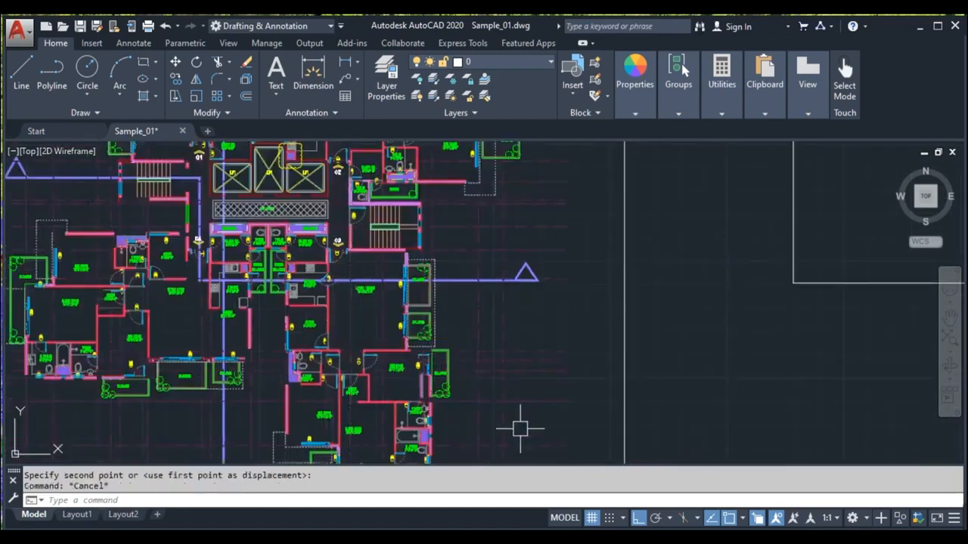
Step: Run SELECT with the Fence option and draw a fence line crossing the three circles and the lower rectangle
scroll(468, 385, down, 5)
middle_drag(468, 384, 404, 320)
scroll(426, 326, up, 2)
text(select)
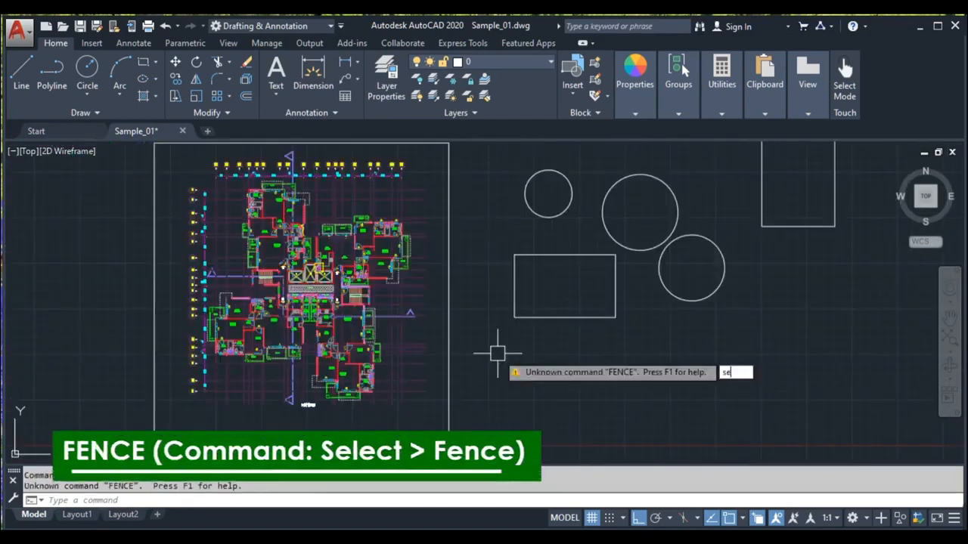
key(Return)
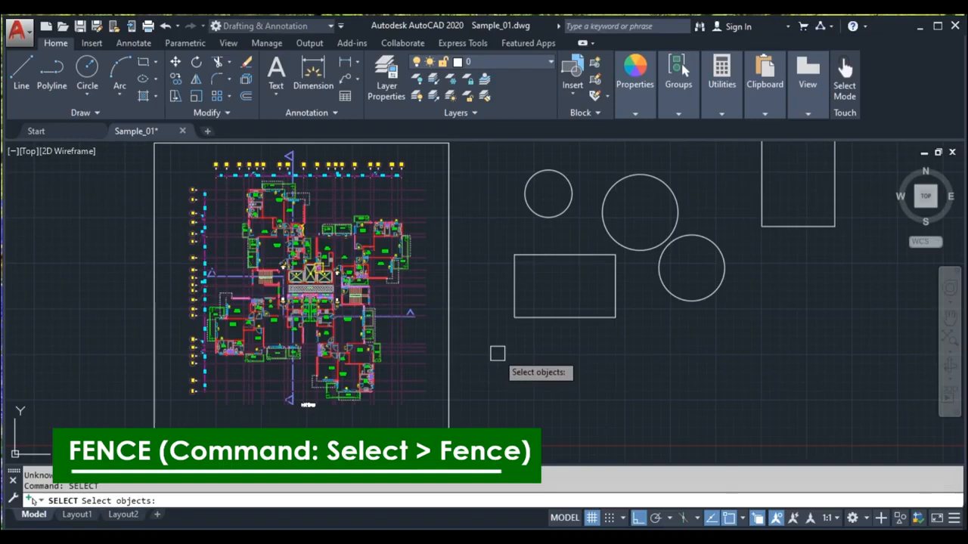
text(fence)
key(Return)
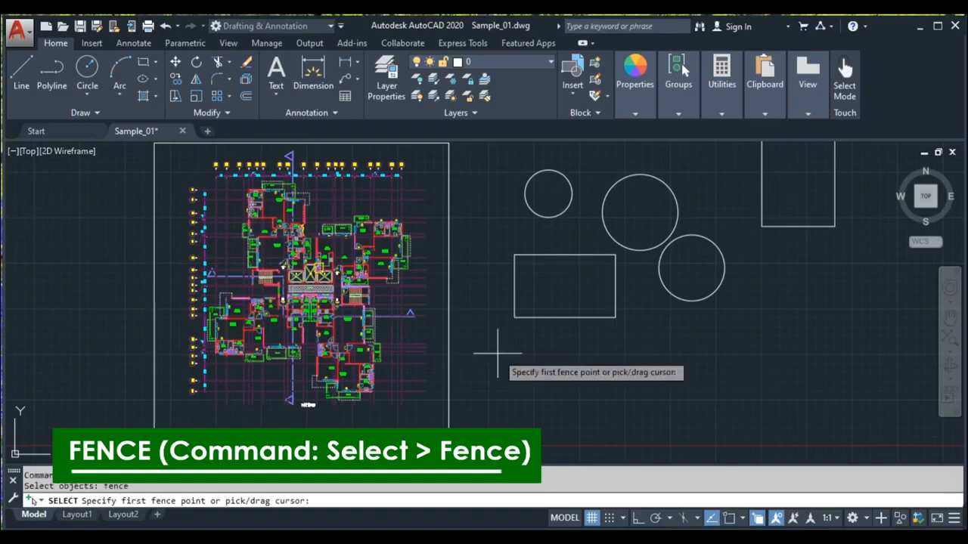
click(539, 366)
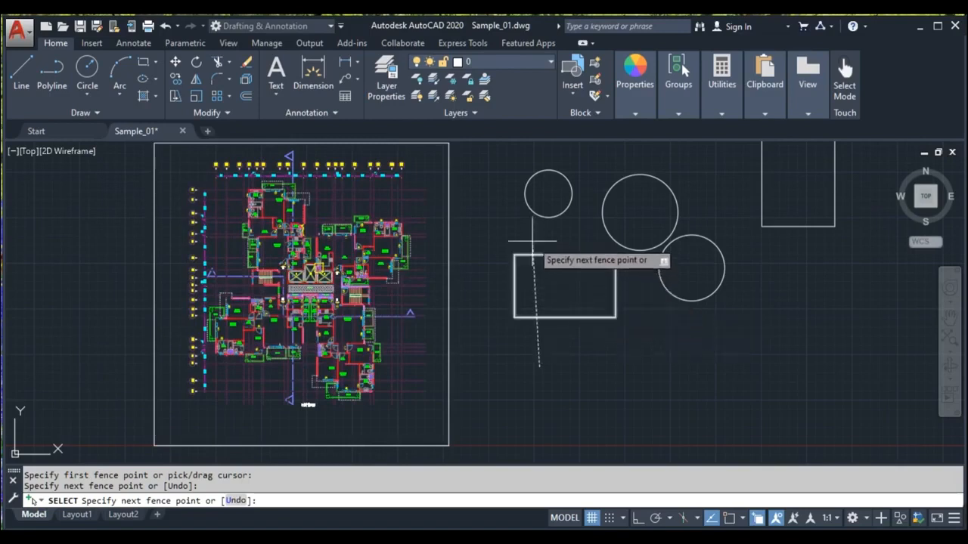
click(551, 159)
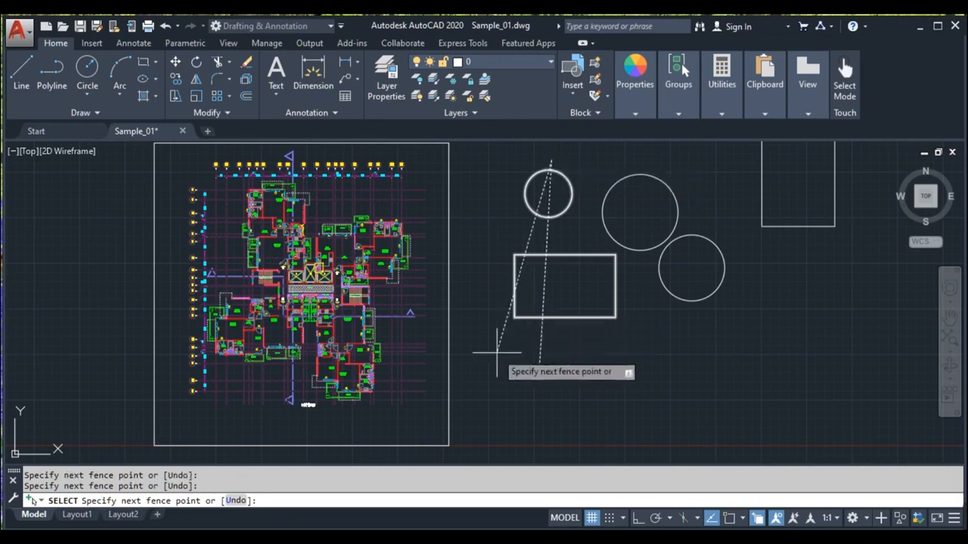
click(662, 224)
click(695, 286)
click(667, 387)
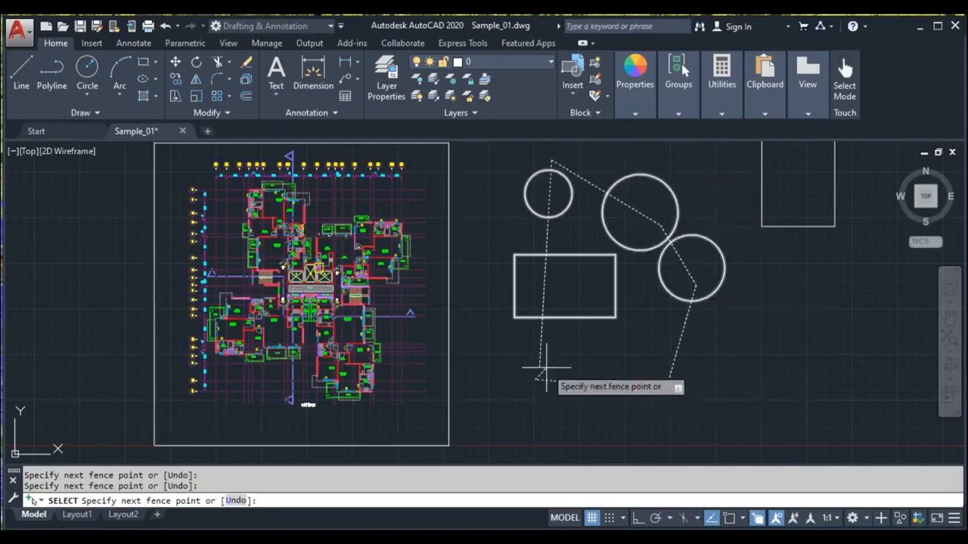
key(Return)
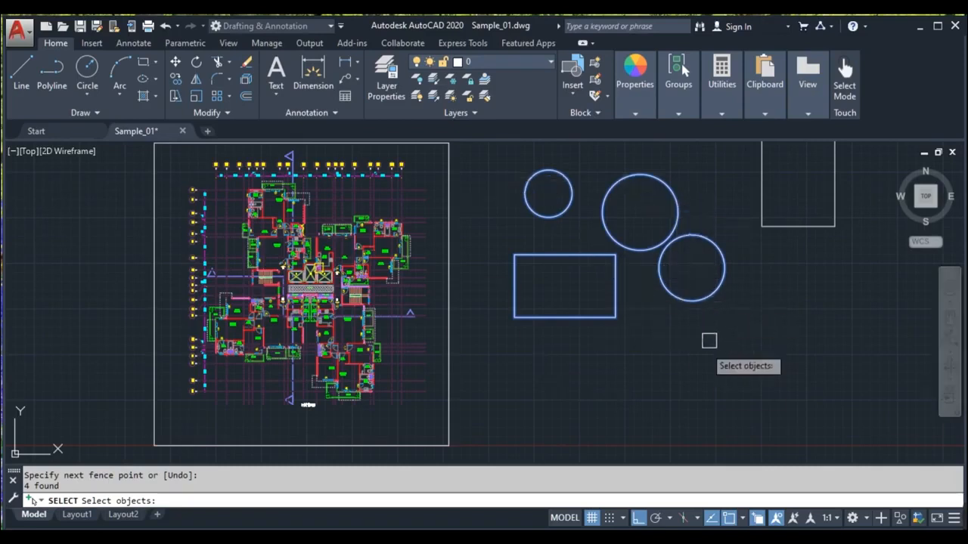
key(Escape)
scroll(728, 298, down, 2)
middle_drag(687, 389, 558, 318)
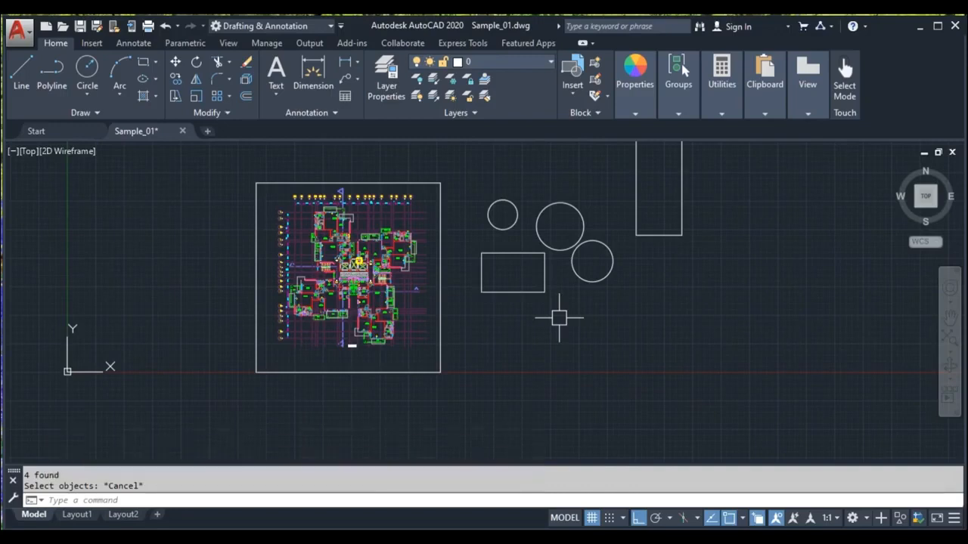
middle_drag(579, 356, 544, 340)
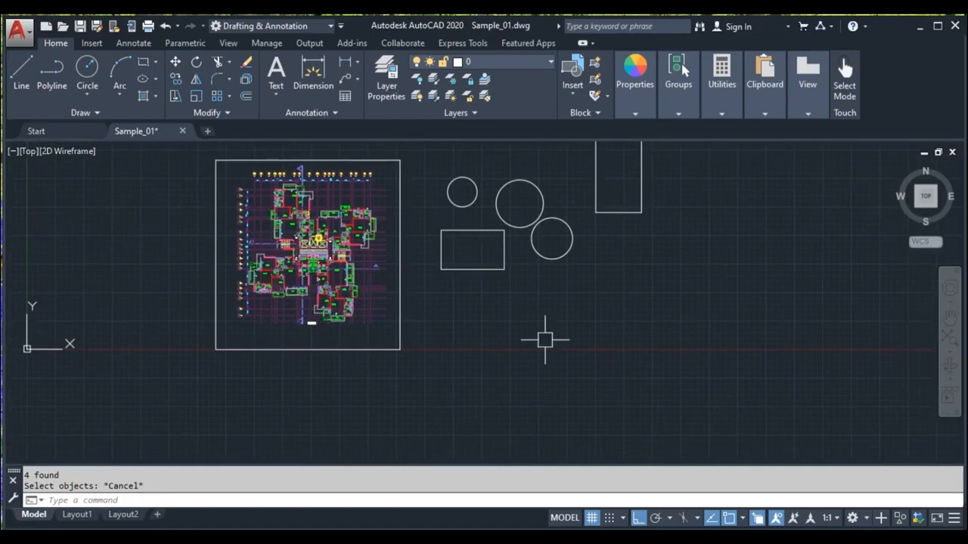
click(626, 262)
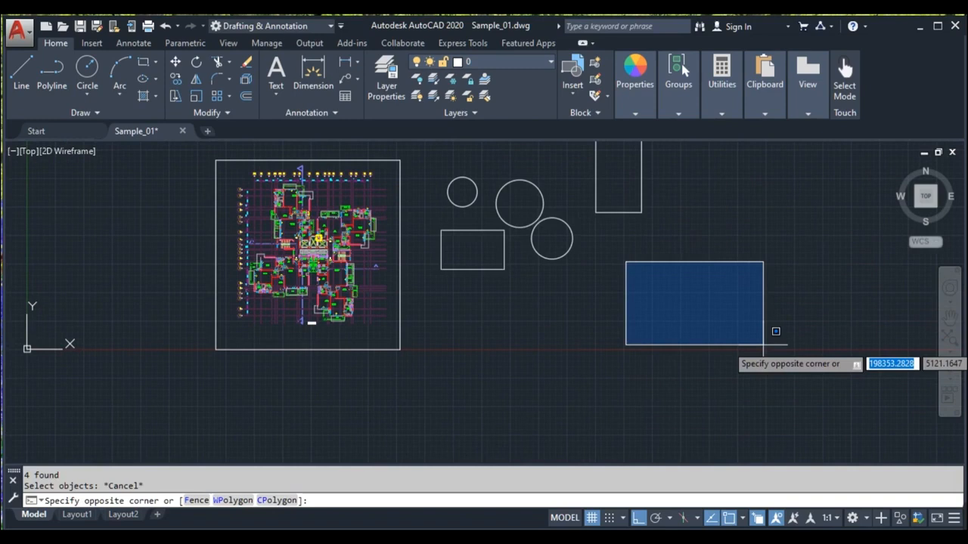
click(828, 415)
Step: Window-lasso select the tall rectangle, the two larger circles and the lower rectangle, then clear the selection
middle_drag(573, 271, 598, 396)
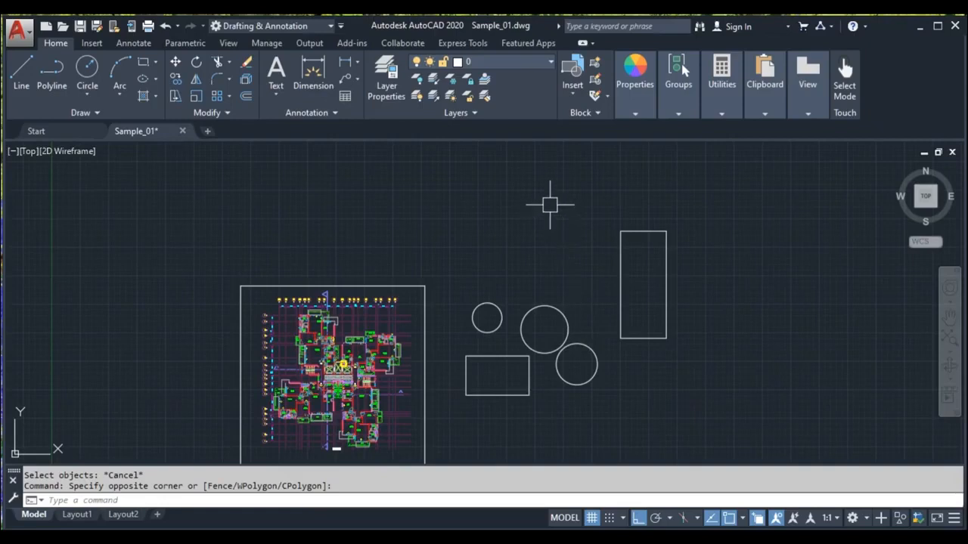
click(549, 204)
mouse_move(553, 204)
mouse_down()
mouse_move(634, 203)
mouse_move(735, 274)
mouse_move(743, 339)
mouse_move(732, 378)
mouse_move(710, 400)
mouse_move(648, 434)
mouse_move(581, 441)
mouse_move(456, 402)
mouse_move(435, 328)
mouse_move(511, 302)
mouse_move(556, 224)
mouse_move(440, 259)
mouse_move(378, 307)
mouse_move(329, 302)
mouse_move(291, 243)
mouse_move(346, 162)
mouse_move(520, 166)
mouse_move(564, 183)
mouse_move(552, 203)
mouse_up()
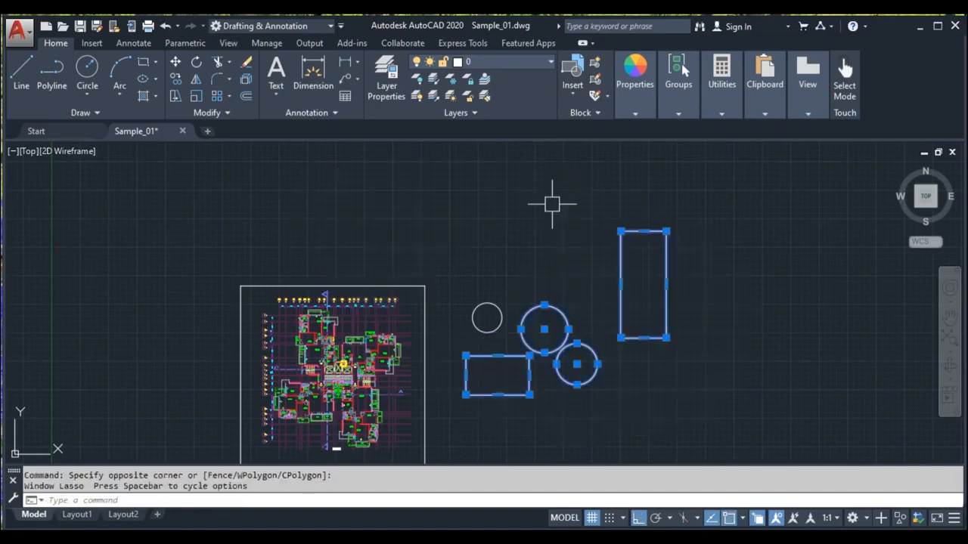
middle_drag(629, 389, 542, 336)
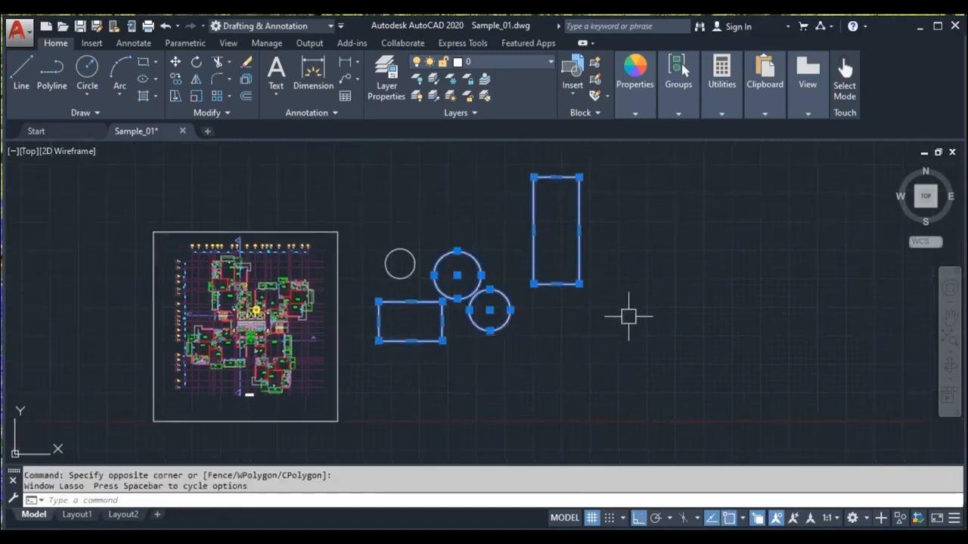
key(Escape)
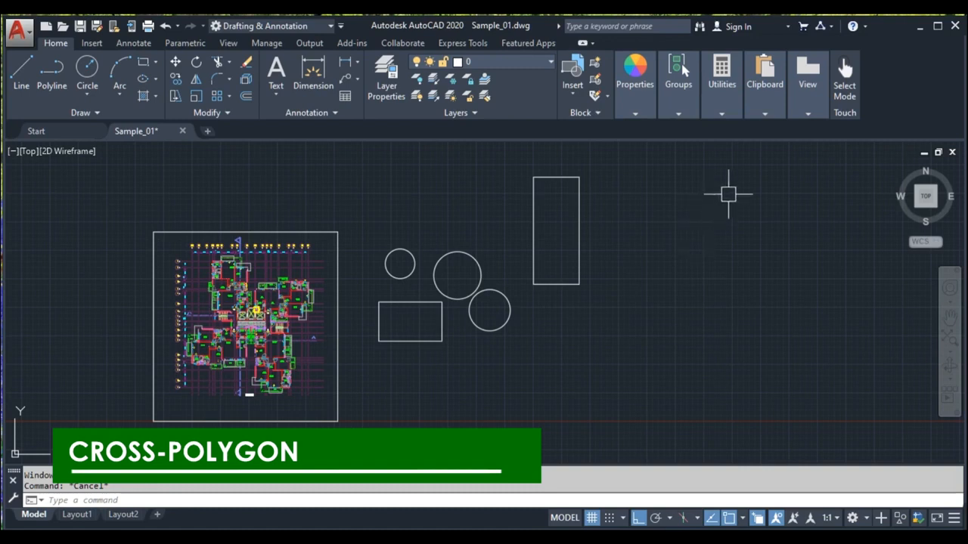
Step: Draw a crossing lasso through the shapes to select the plan frame, tall rectangle, lower rectangle and two larger circles
click(730, 196)
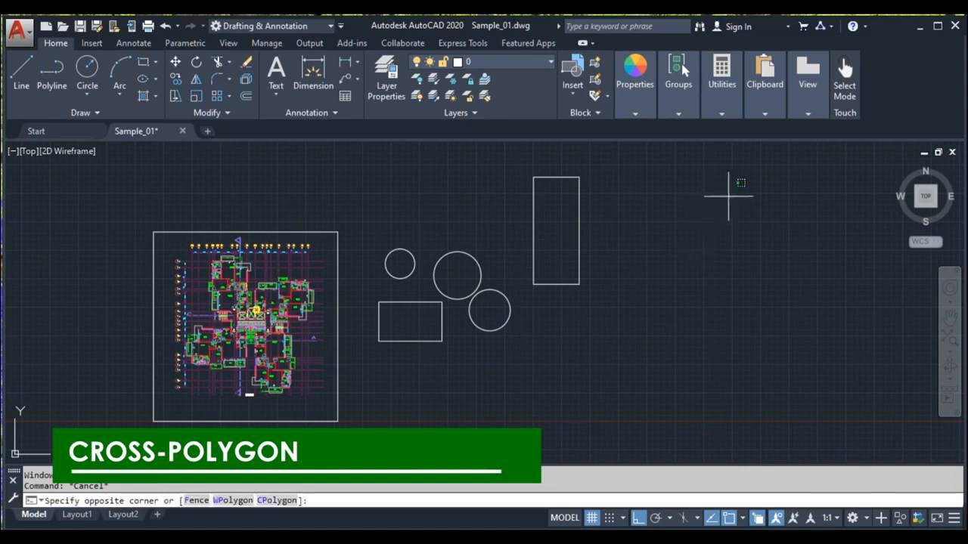
mouse_move(728, 197)
mouse_down()
mouse_move(713, 202)
mouse_move(684, 253)
mouse_up()
mouse_move(657, 288)
mouse_down()
mouse_move(607, 339)
mouse_move(520, 304)
mouse_move(477, 351)
mouse_move(435, 368)
mouse_move(337, 370)
mouse_move(327, 351)
mouse_move(350, 284)
mouse_move(363, 291)
mouse_up()
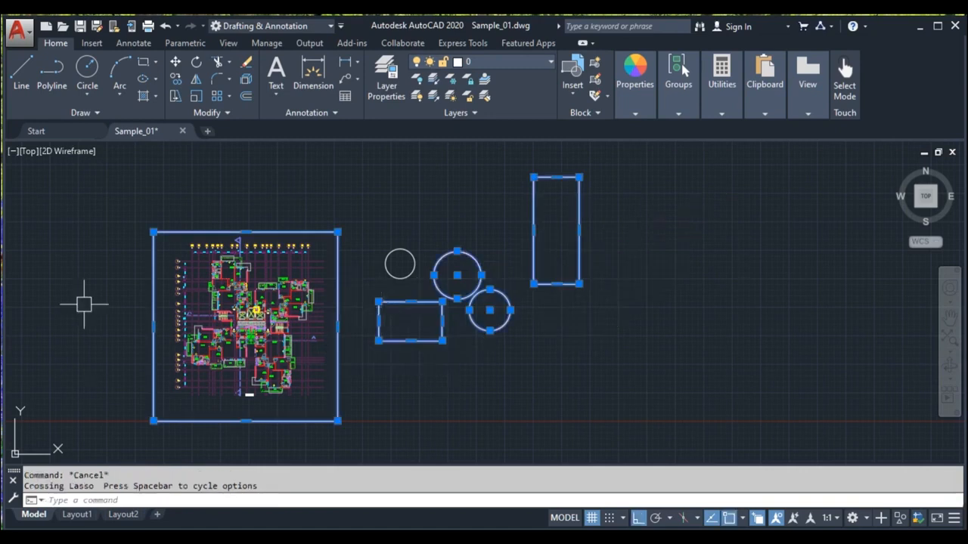